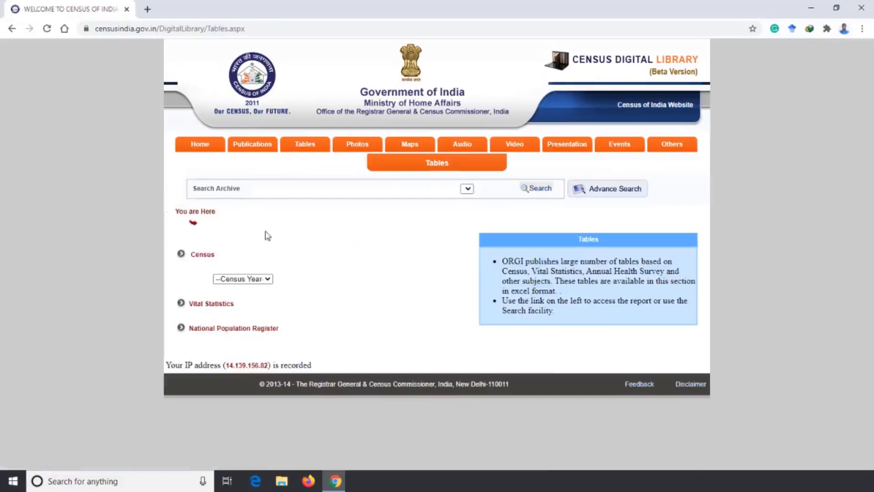
- Open the 2011 census tabulation plan and expand its Primary Census Abstract group
{"action": "left_click", "coordinate": [267, 280]}
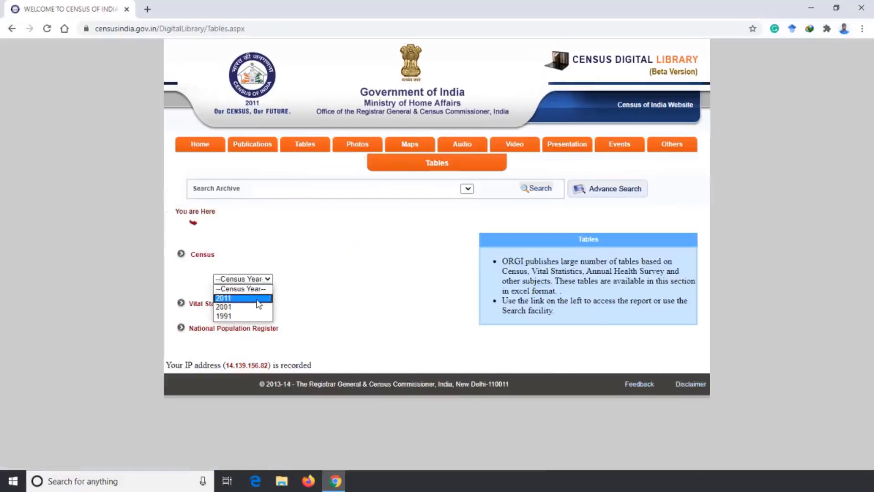
{"action": "left_click", "coordinate": [257, 299]}
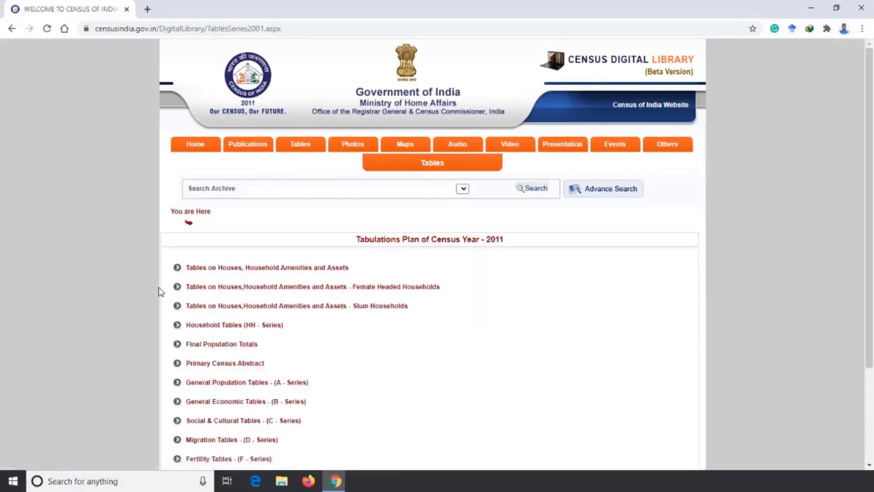
{"action": "scroll", "coordinate": [159, 291], "scroll_direction": "down", "scroll_amount": 2}
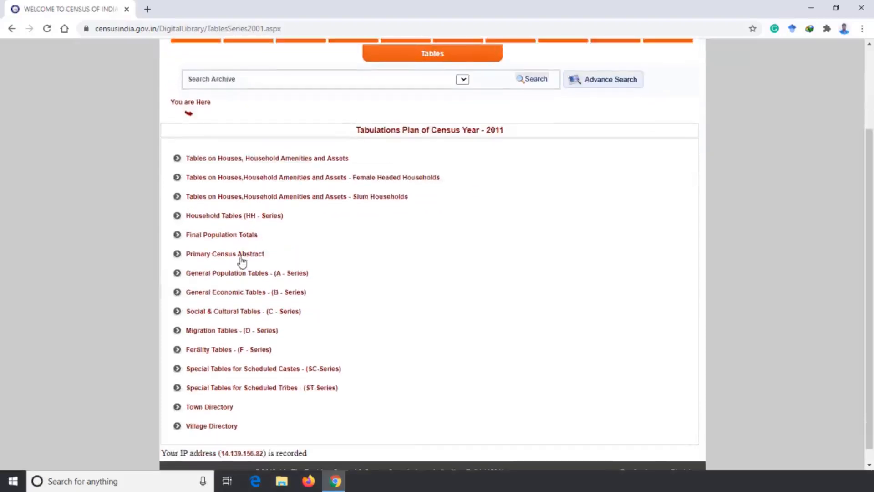
{"action": "left_click", "coordinate": [241, 254]}
- List the Primary Census Abstract Total tables for the state of Karnataka
{"action": "scroll", "coordinate": [194, 268], "scroll_direction": "down", "scroll_amount": 3}
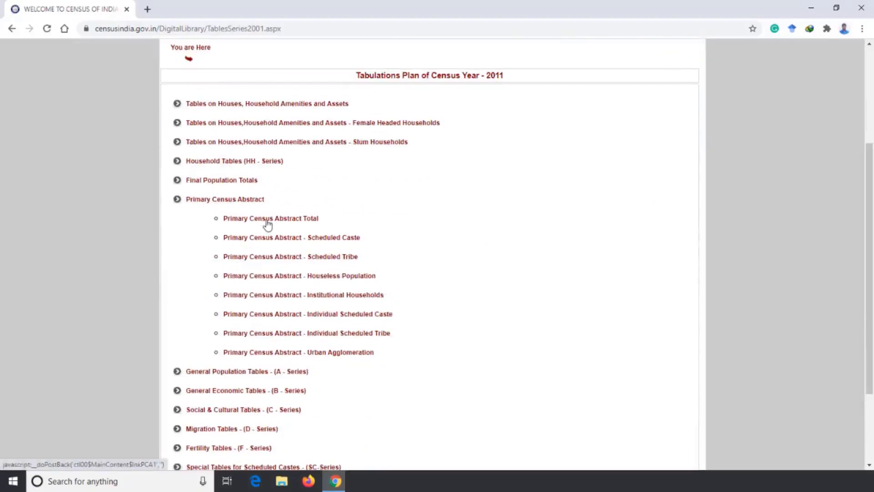
{"action": "scroll", "coordinate": [265, 225], "scroll_direction": "down", "scroll_amount": 5}
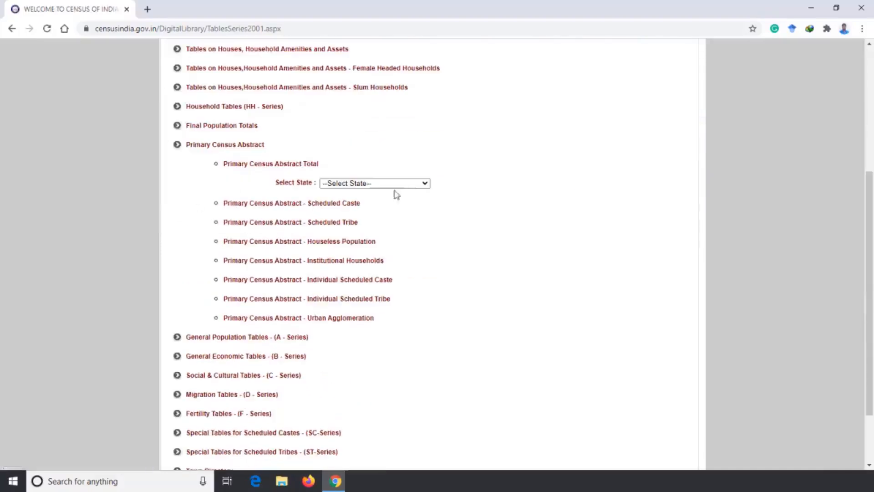
{"action": "left_click", "coordinate": [428, 184]}
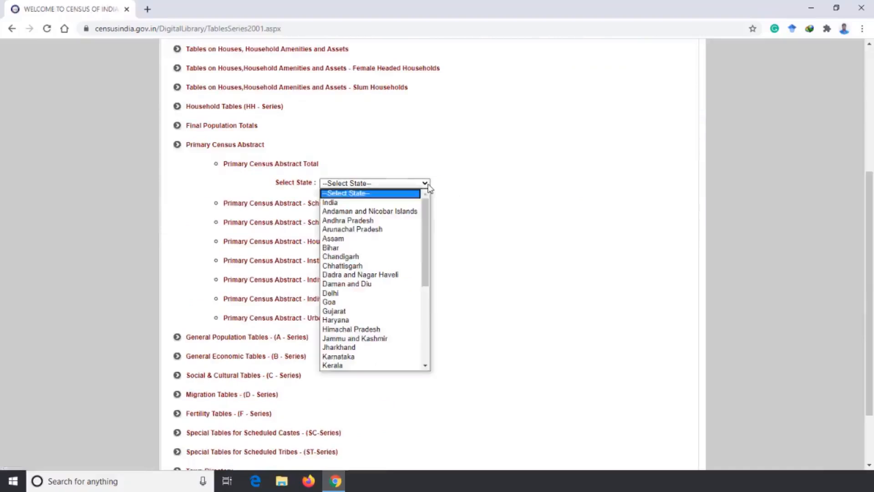
{"action": "left_click", "coordinate": [388, 359]}
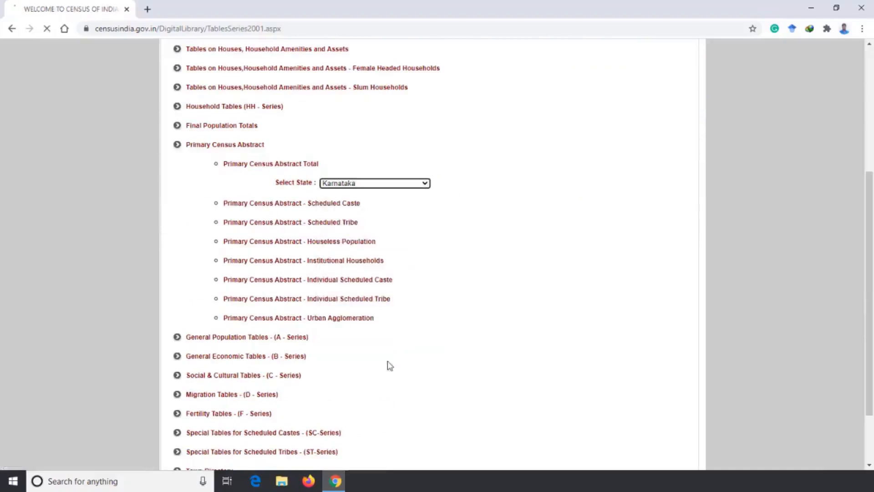
{"action": "scroll", "coordinate": [463, 244], "scroll_direction": "down", "scroll_amount": 3}
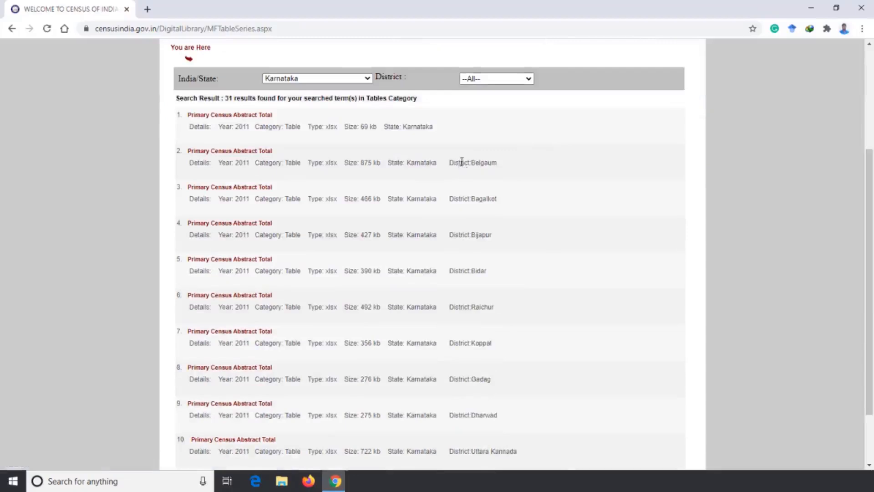
- Review the district names of the Karnataka tables on the first two result pages
{"action": "left_click_drag", "start_coordinate": [471, 163], "coordinate": [493, 161]}
{"action": "left_click_drag", "start_coordinate": [472, 199], "coordinate": [501, 203]}
{"action": "scroll", "coordinate": [492, 200], "scroll_direction": "down", "scroll_amount": 2}
{"action": "left_click_drag", "start_coordinate": [472, 163], "coordinate": [504, 167]}
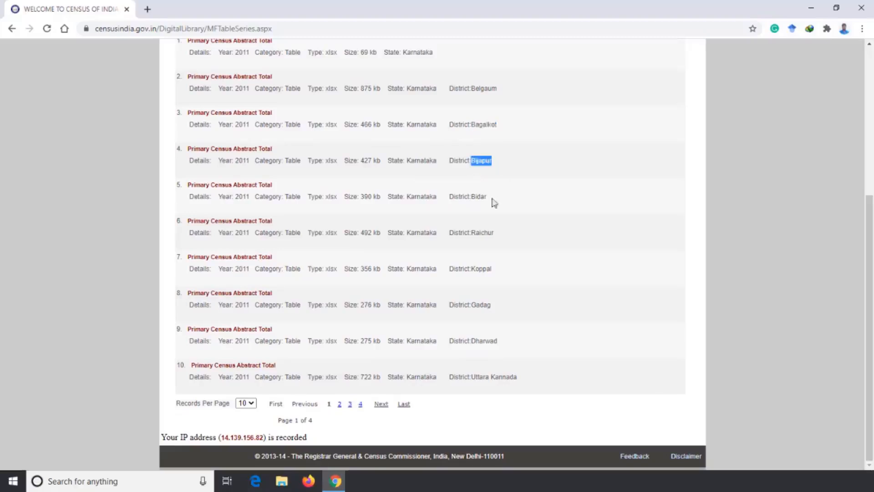
{"action": "left_click", "coordinate": [529, 335]}
{"action": "left_click", "coordinate": [339, 404]}
{"action": "left_click_drag", "start_coordinate": [472, 290], "coordinate": [505, 292]}
{"action": "scroll", "coordinate": [505, 293], "scroll_direction": "down", "scroll_amount": 5}
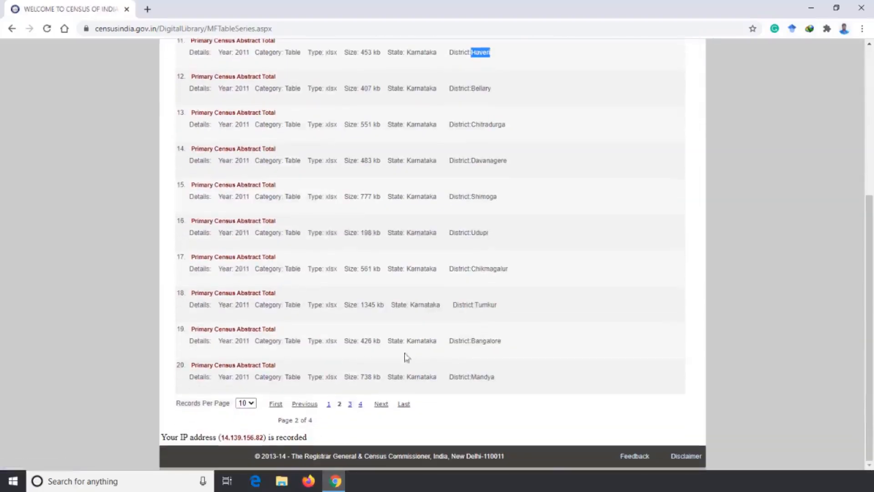
- Go to the third result page and download the Primary Census Abstract Total table for Mysore district
{"action": "left_click", "coordinate": [350, 404]}
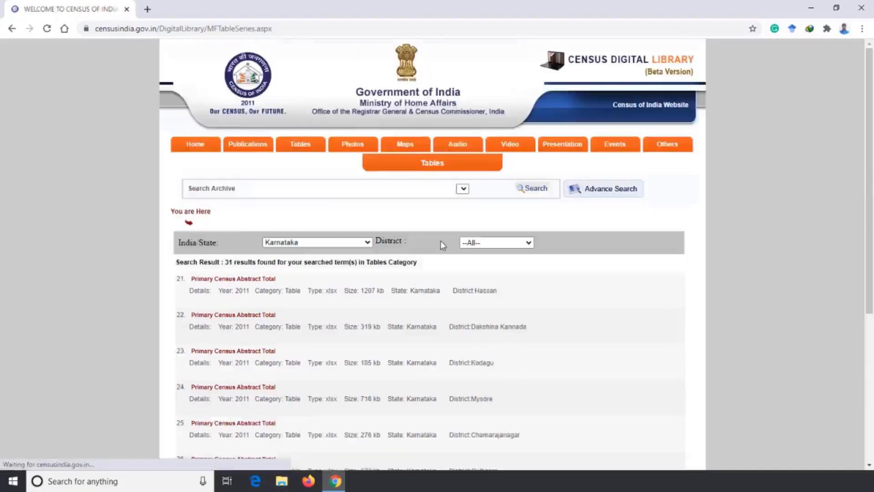
{"action": "scroll", "coordinate": [442, 278], "scroll_direction": "down", "scroll_amount": 2}
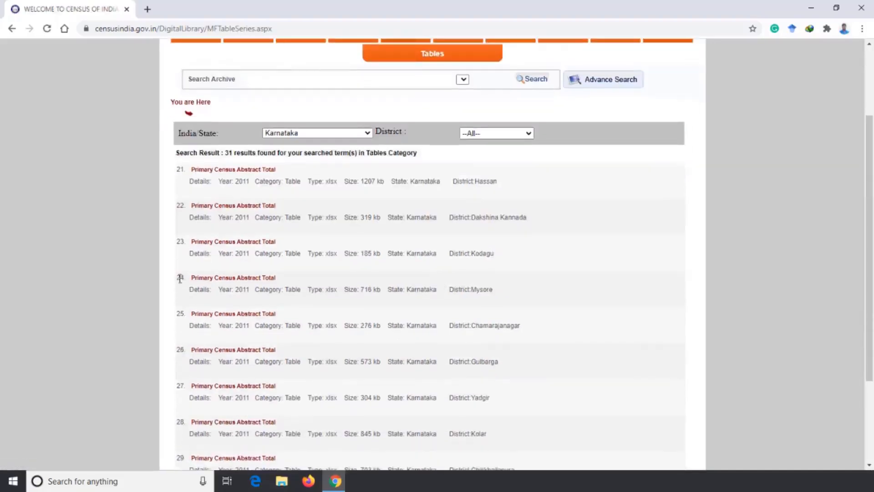
{"action": "left_click_drag", "start_coordinate": [492, 289], "coordinate": [480, 290]}
{"action": "left_click", "coordinate": [268, 279]}
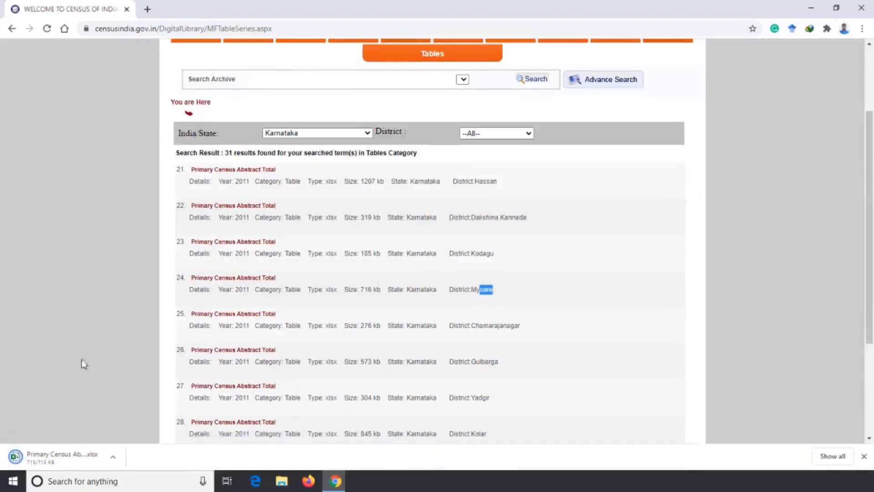
- Open the downloaded Mysore workbook in Excel, maximize its window and enable editing
{"action": "left_click", "coordinate": [78, 457]}
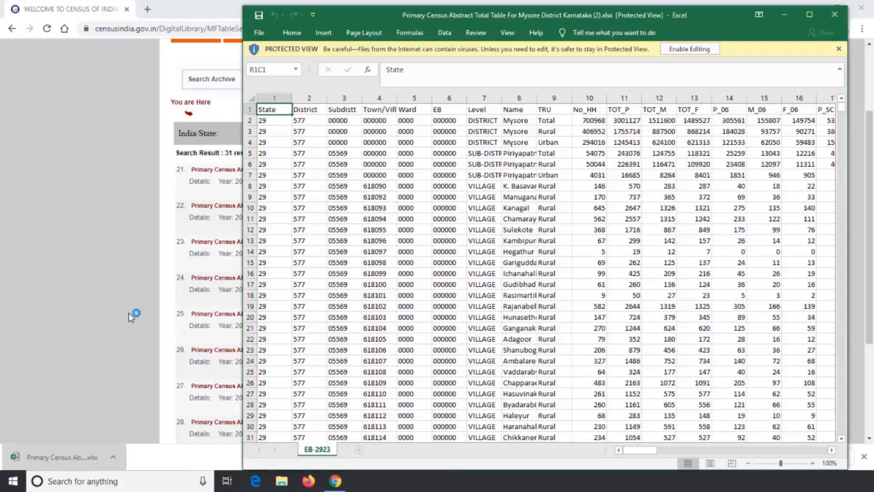
{"action": "left_click", "coordinate": [810, 14]}
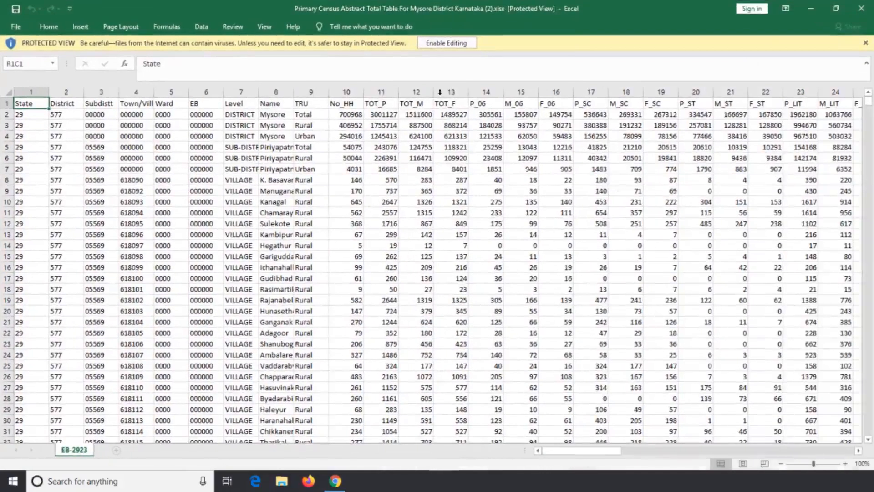
{"action": "left_click", "coordinate": [441, 44]}
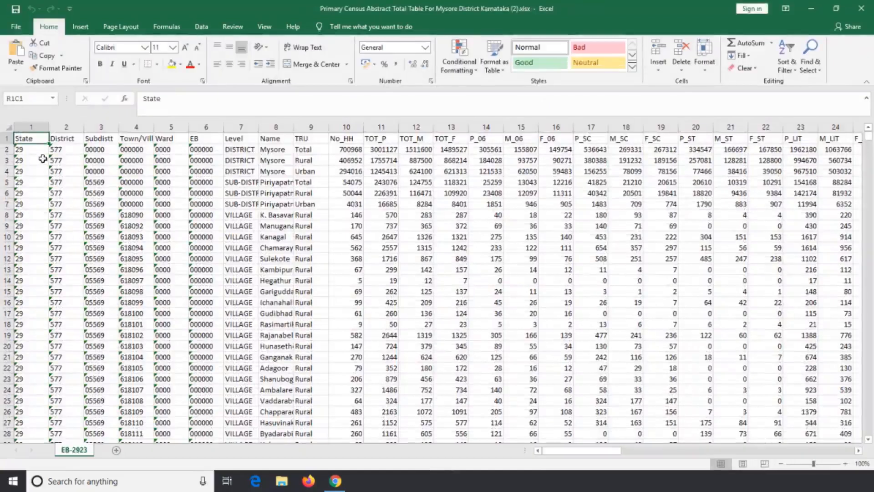
- Widen the Name column so that the place names are easier to read
{"action": "scroll", "coordinate": [196, 208], "scroll_direction": "down", "scroll_amount": 9}
{"action": "scroll", "coordinate": [196, 207], "scroll_direction": "up", "scroll_amount": 9}
{"action": "scroll", "coordinate": [196, 208], "scroll_direction": "down", "scroll_amount": 9}
{"action": "scroll", "coordinate": [196, 207], "scroll_direction": "up", "scroll_amount": 9}
{"action": "left_click_drag", "start_coordinate": [294, 127], "coordinate": [322, 127]}
- Look through the village and ward rows and select the Mysore (M Corp. + OG) name cell
{"action": "scroll", "coordinate": [307, 208], "scroll_direction": "down", "scroll_amount": 20}
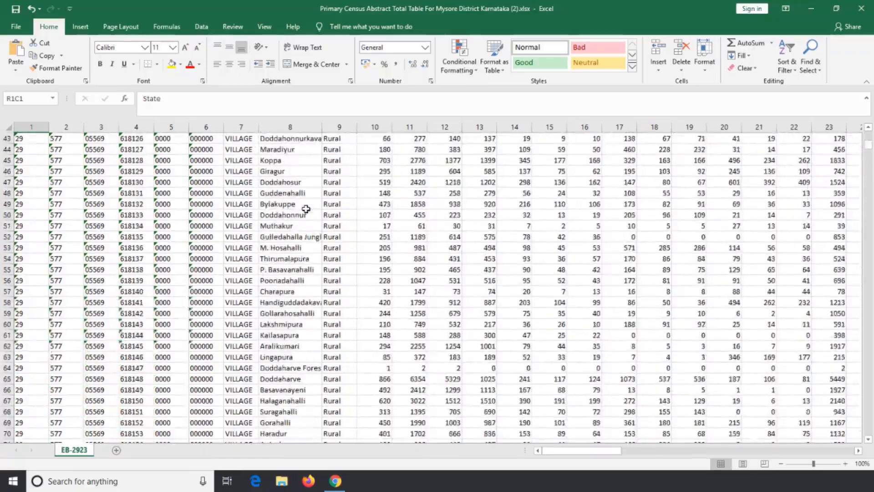
{"action": "scroll", "coordinate": [306, 208], "scroll_direction": "down", "scroll_amount": 20}
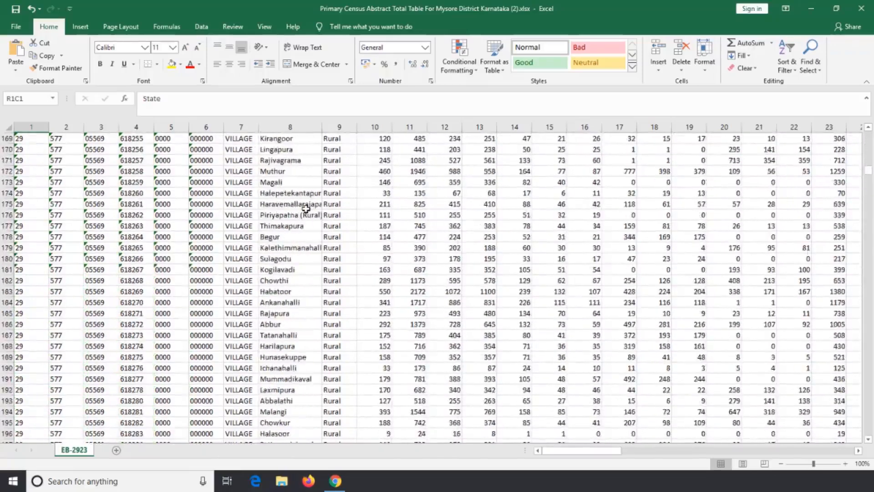
{"action": "scroll", "coordinate": [306, 208], "scroll_direction": "down", "scroll_amount": 20}
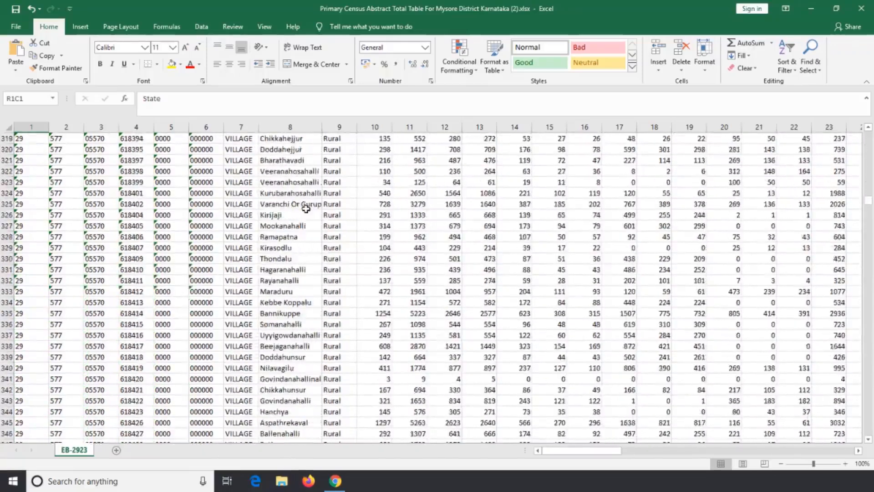
{"action": "scroll", "coordinate": [306, 209], "scroll_direction": "down", "scroll_amount": 20}
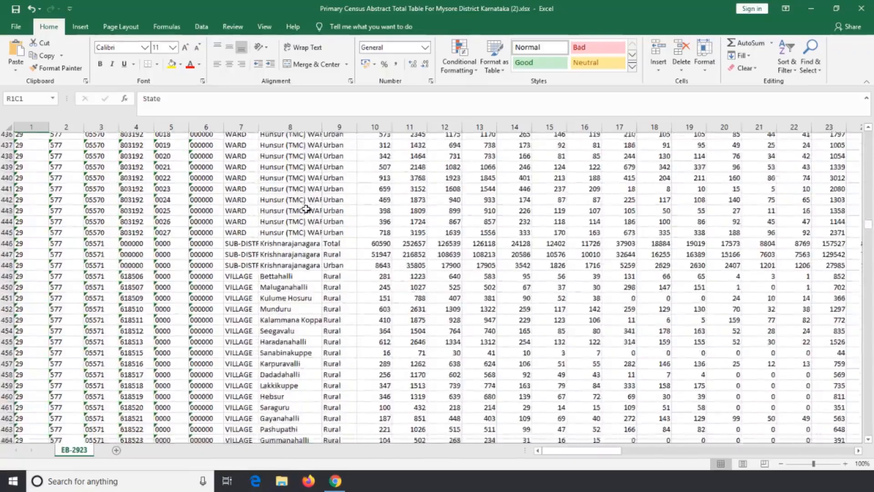
{"action": "scroll", "coordinate": [306, 209], "scroll_direction": "down", "scroll_amount": 20}
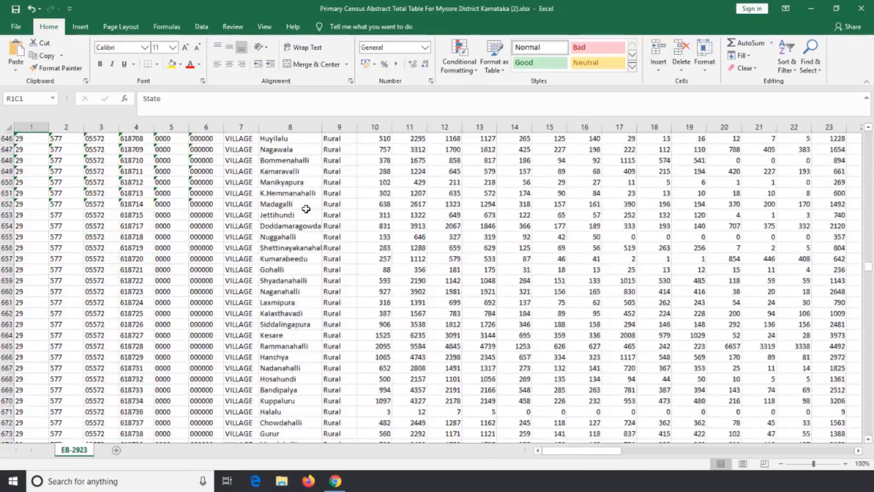
{"action": "scroll", "coordinate": [306, 209], "scroll_direction": "down", "scroll_amount": 20}
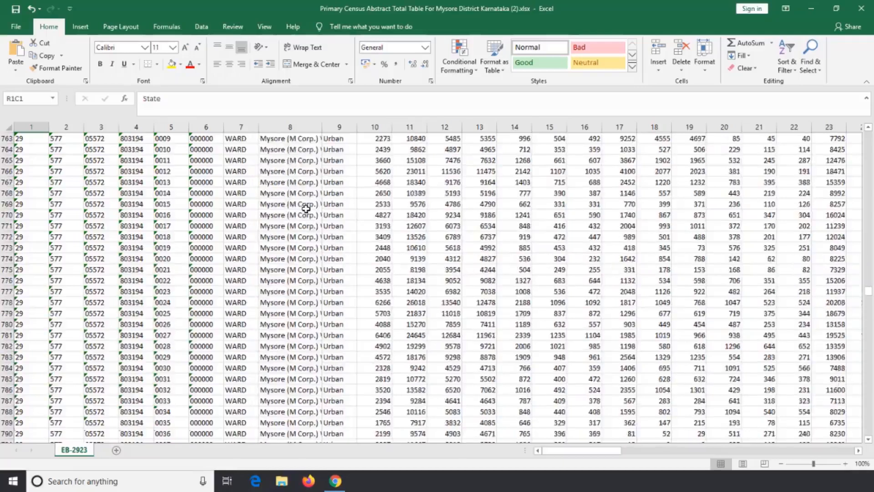
{"action": "scroll", "coordinate": [301, 214], "scroll_direction": "up", "scroll_amount": 8}
{"action": "left_click", "coordinate": [290, 223]}
- Examine the last Mysore (M Corp.) ward, number 0065, by selecting its row and its name cell
{"action": "scroll", "coordinate": [287, 239], "scroll_direction": "down", "scroll_amount": 9}
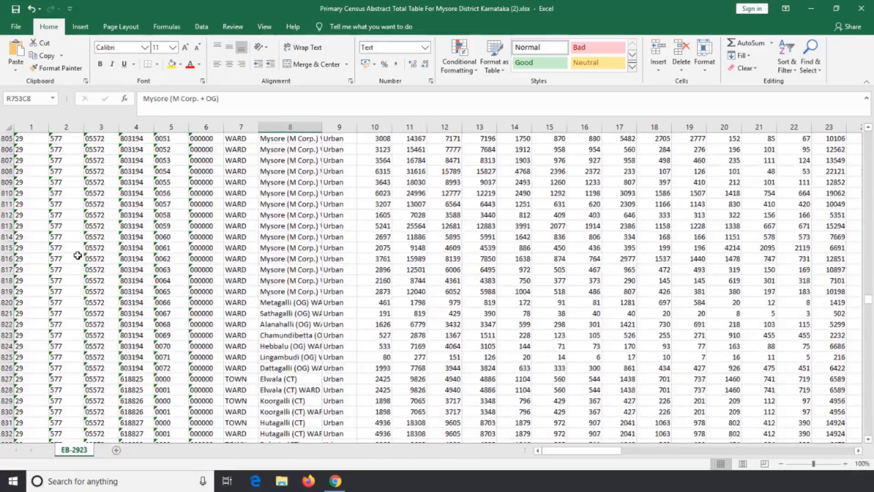
{"action": "left_click", "coordinate": [285, 290]}
{"action": "left_click", "coordinate": [7, 291]}
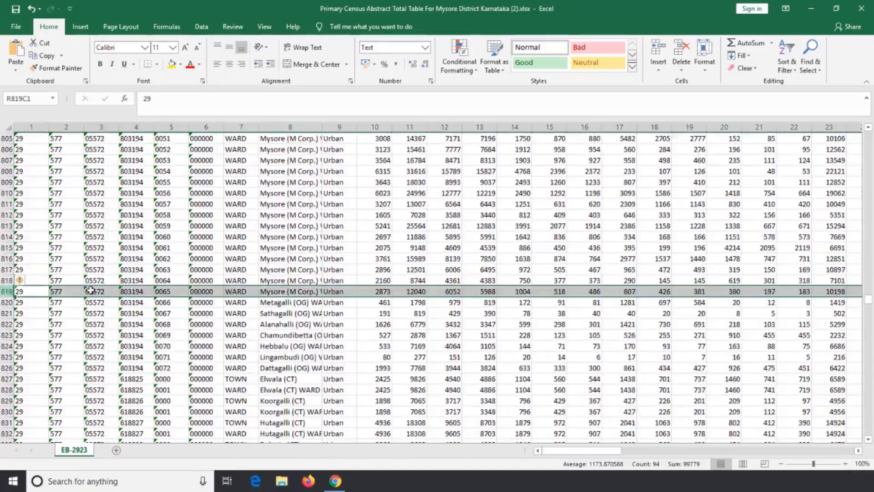
{"action": "left_click", "coordinate": [275, 292]}
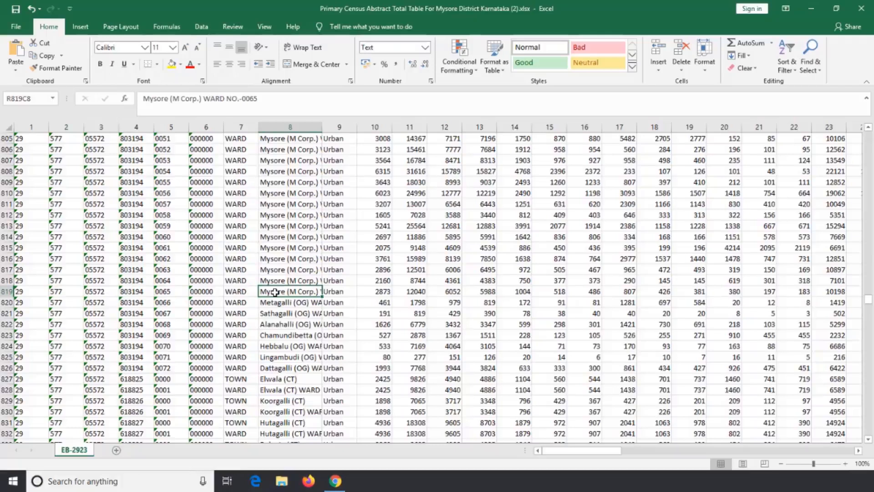
- Return to the start of the sheet and select the total row for Mysore district
{"action": "scroll", "coordinate": [276, 292], "scroll_direction": "up", "scroll_amount": 20}
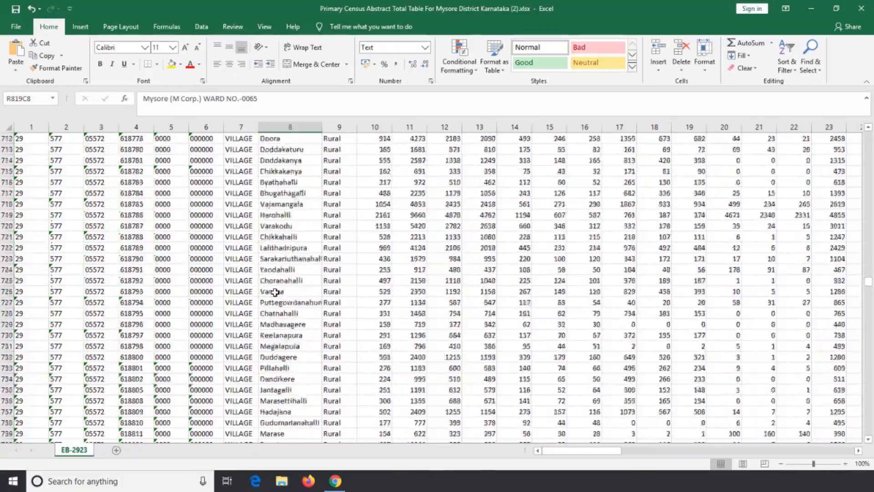
{"action": "scroll", "coordinate": [275, 292], "scroll_direction": "up", "scroll_amount": 20}
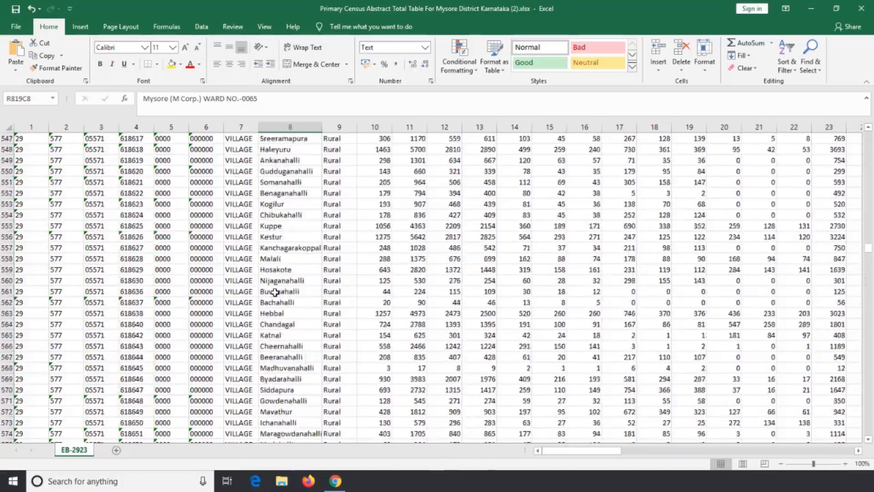
{"action": "scroll", "coordinate": [275, 292], "scroll_direction": "up", "scroll_amount": 20}
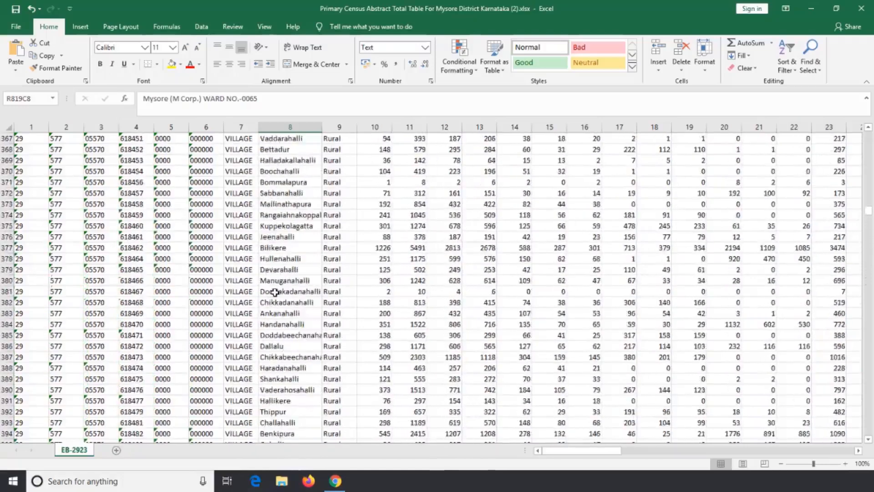
{"action": "scroll", "coordinate": [275, 292], "scroll_direction": "up", "scroll_amount": 20}
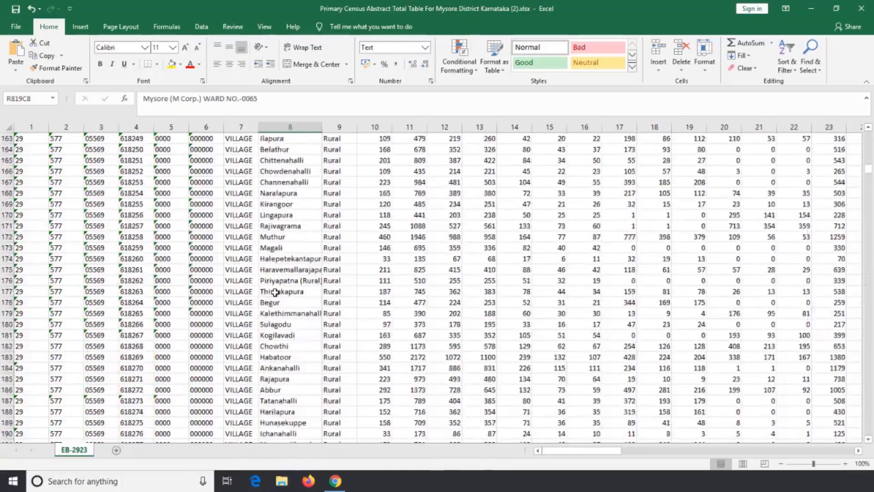
{"action": "scroll", "coordinate": [275, 292], "scroll_direction": "up", "scroll_amount": 12}
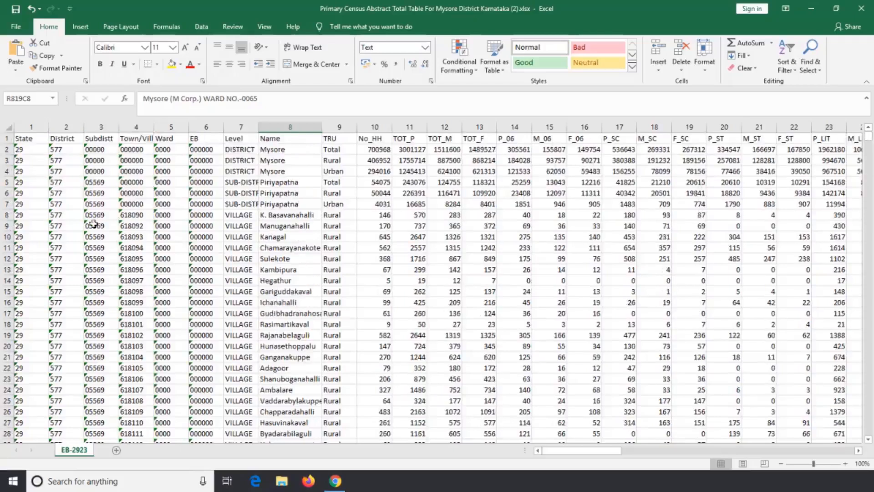
{"action": "left_click", "coordinate": [5, 149]}
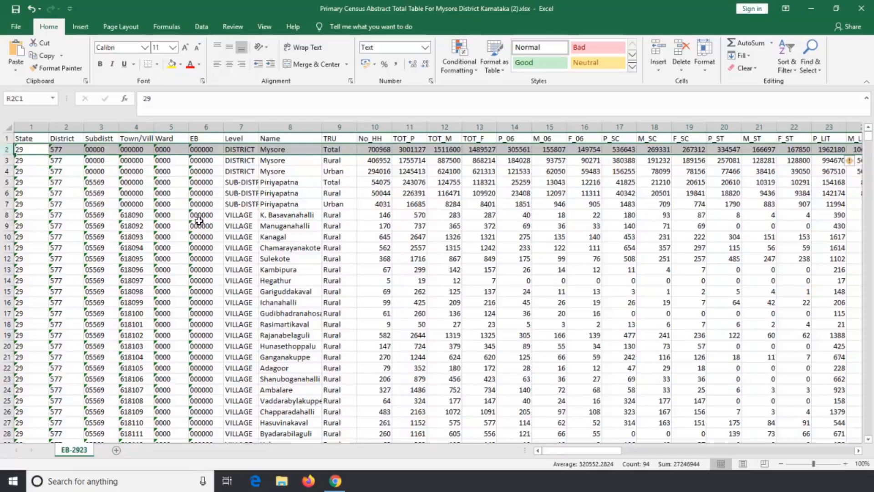
- Delete rows 2 to 754, which hold all records above Mysore (M Corp.) ward 0001
{"action": "scroll", "coordinate": [199, 222], "scroll_direction": "down", "scroll_amount": 20}
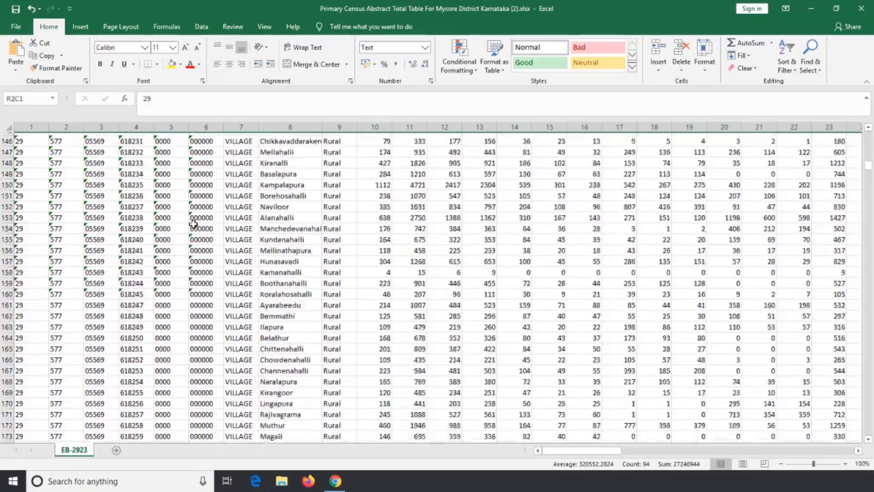
{"action": "scroll", "coordinate": [190, 222], "scroll_direction": "down", "scroll_amount": 20}
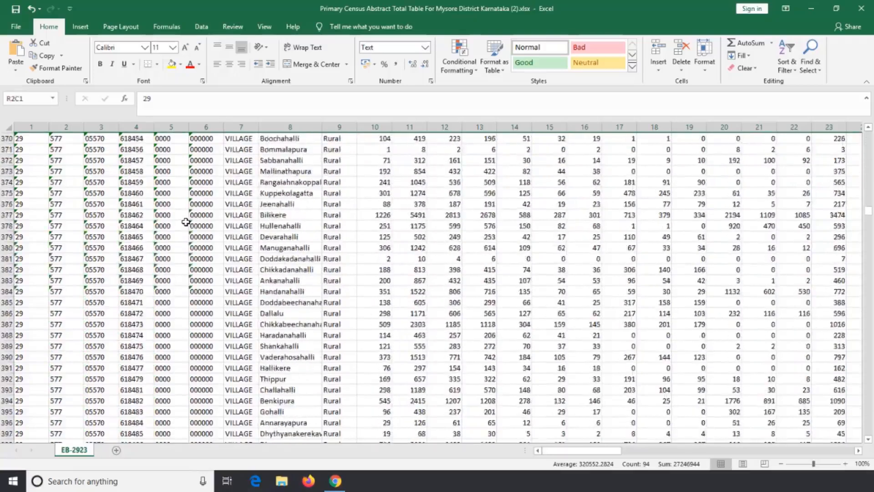
{"action": "scroll", "coordinate": [186, 222], "scroll_direction": "down", "scroll_amount": 20}
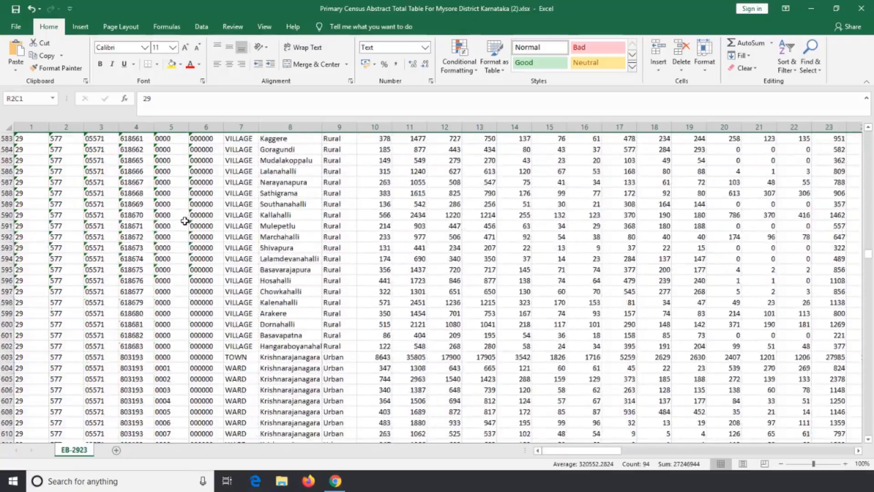
{"action": "scroll", "coordinate": [185, 221], "scroll_direction": "down", "scroll_amount": 20}
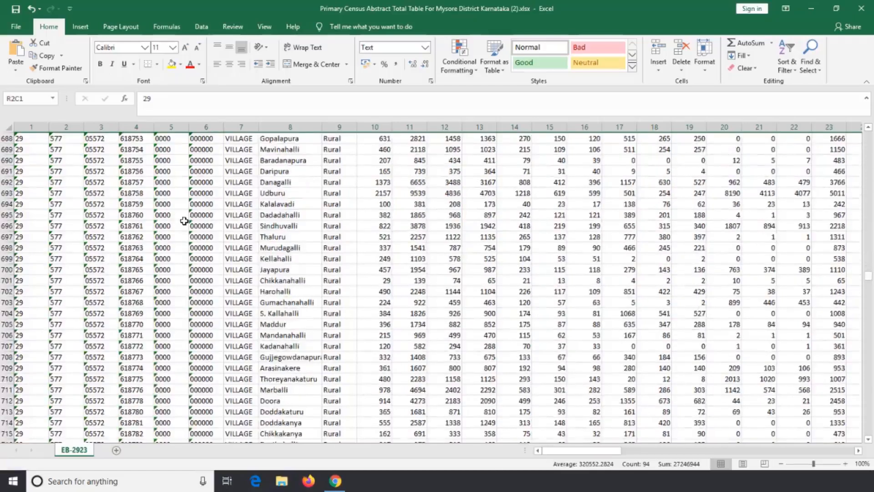
{"action": "scroll", "coordinate": [184, 221], "scroll_direction": "down", "scroll_amount": 17}
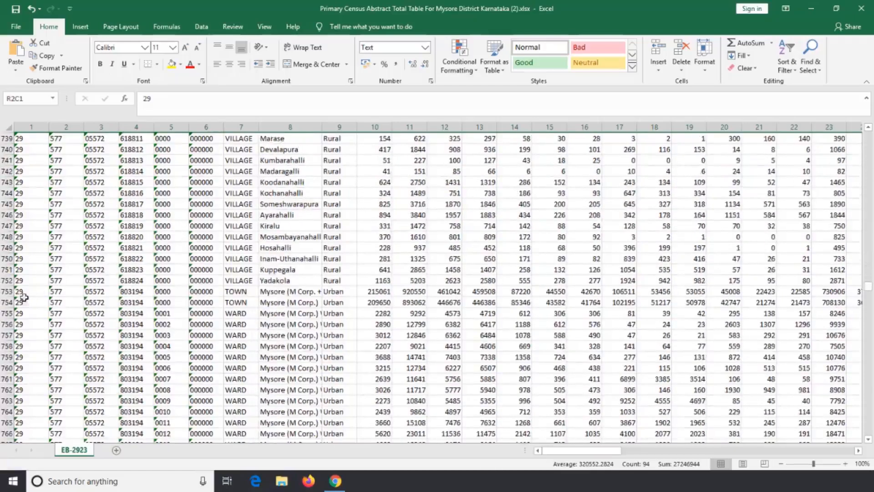
{"action": "left_click", "coordinate": [8, 303], "text": "shift"}
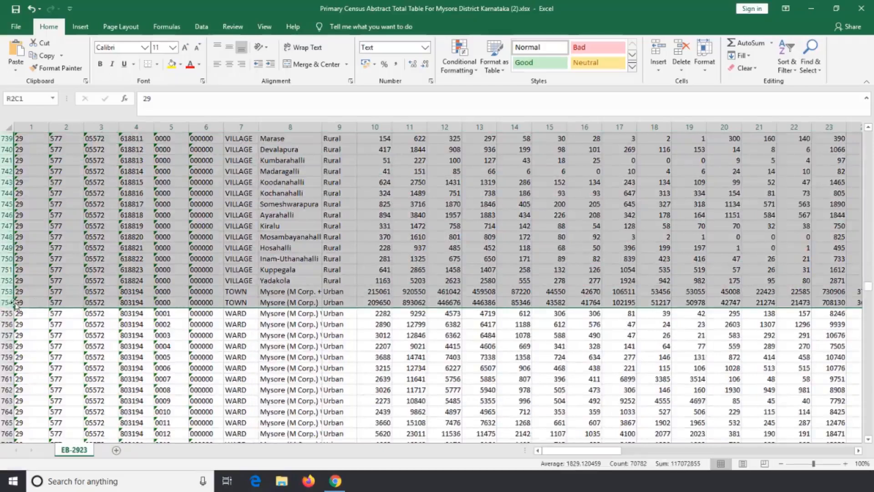
{"action": "scroll", "coordinate": [72, 267], "scroll_direction": "up", "scroll_amount": 20}
{"action": "scroll", "coordinate": [73, 268], "scroll_direction": "down", "scroll_amount": 20}
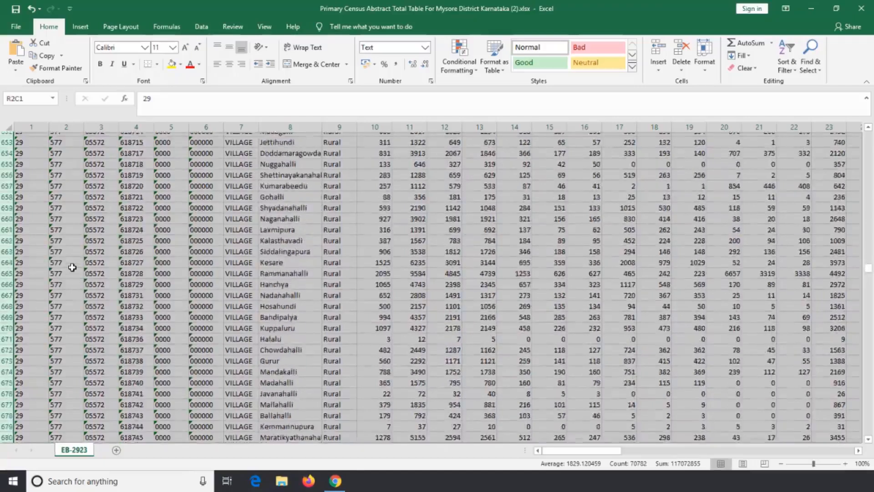
{"action": "scroll", "coordinate": [73, 266], "scroll_direction": "up", "scroll_amount": 18}
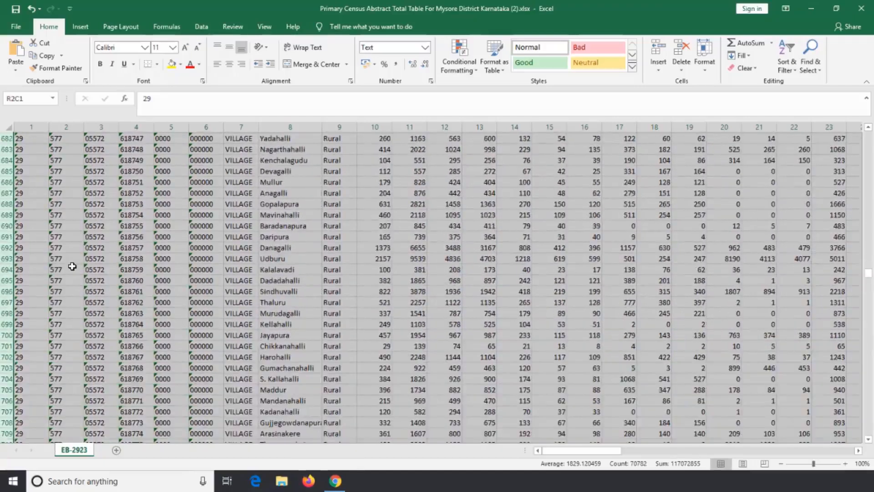
{"action": "right_click", "coordinate": [4, 282]}
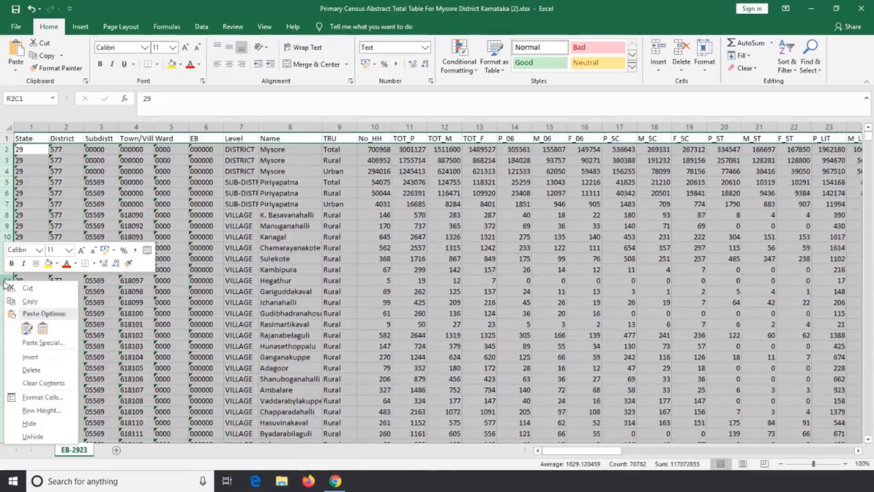
{"action": "left_click", "coordinate": [39, 371]}
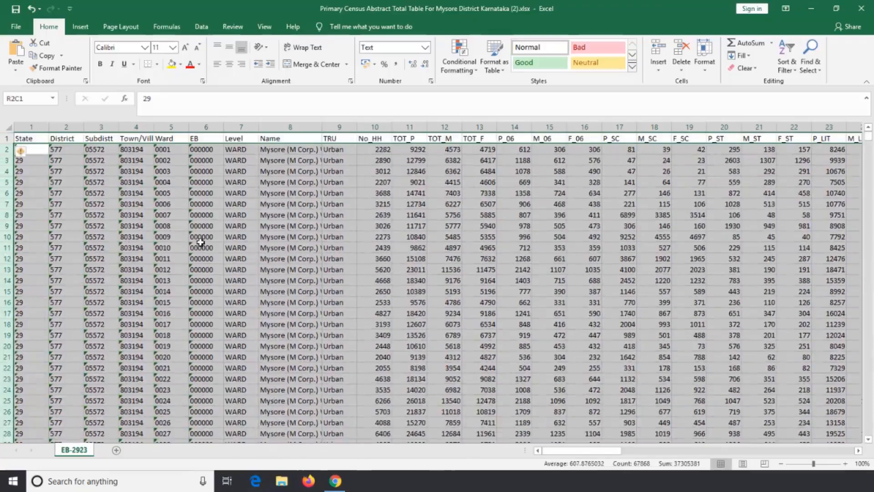
- Look for the end of the Mysore (M Corp.) wards and widen the Name column to fit the full ward names
{"action": "left_click", "coordinate": [269, 182]}
{"action": "scroll", "coordinate": [245, 254], "scroll_direction": "down", "scroll_amount": 12}
{"action": "scroll", "coordinate": [245, 253], "scroll_direction": "down", "scroll_amount": 14}
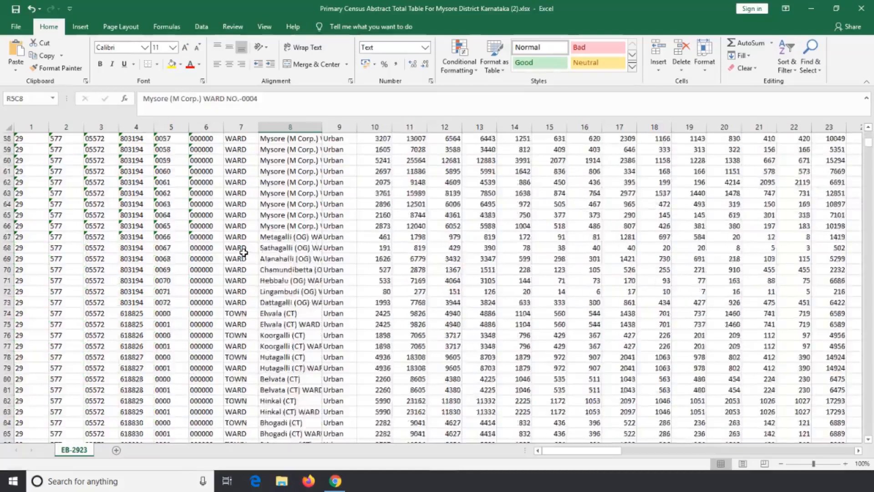
{"action": "scroll", "coordinate": [238, 270], "scroll_direction": "up", "scroll_amount": 6}
{"action": "scroll", "coordinate": [237, 274], "scroll_direction": "down", "scroll_amount": 3}
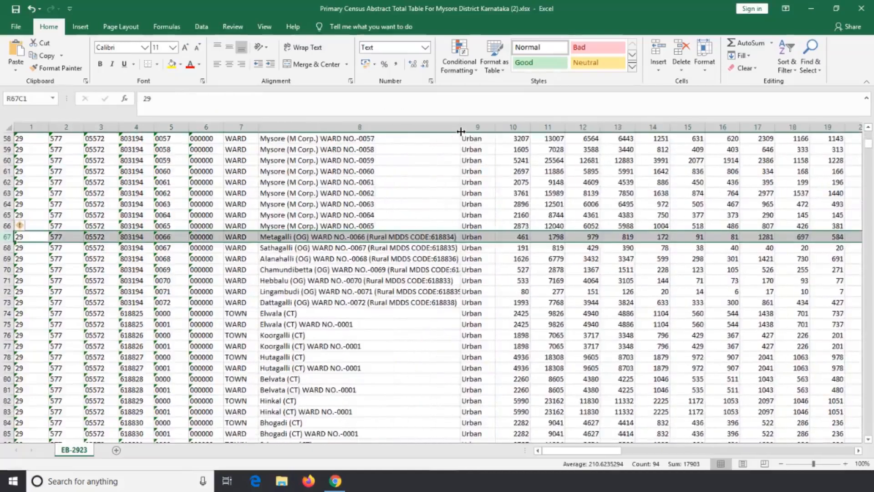
{"action": "left_click_drag", "start_coordinate": [461, 131], "coordinate": [479, 132]}
- Delete rows 67 to 723, which hold all records below Mysore (M Corp.) ward 0065
{"action": "scroll", "coordinate": [72, 280], "scroll_direction": "down", "scroll_amount": 20}
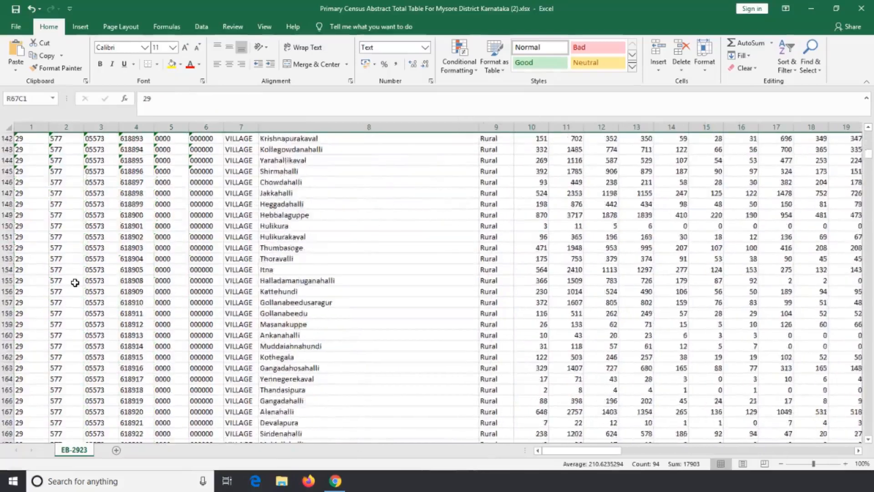
{"action": "scroll", "coordinate": [75, 282], "scroll_direction": "down", "scroll_amount": 20}
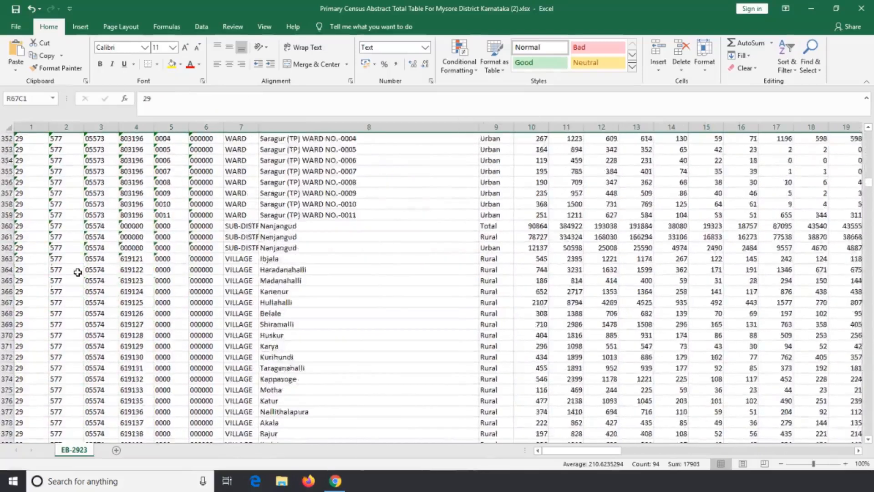
{"action": "scroll", "coordinate": [77, 273], "scroll_direction": "down", "scroll_amount": 20}
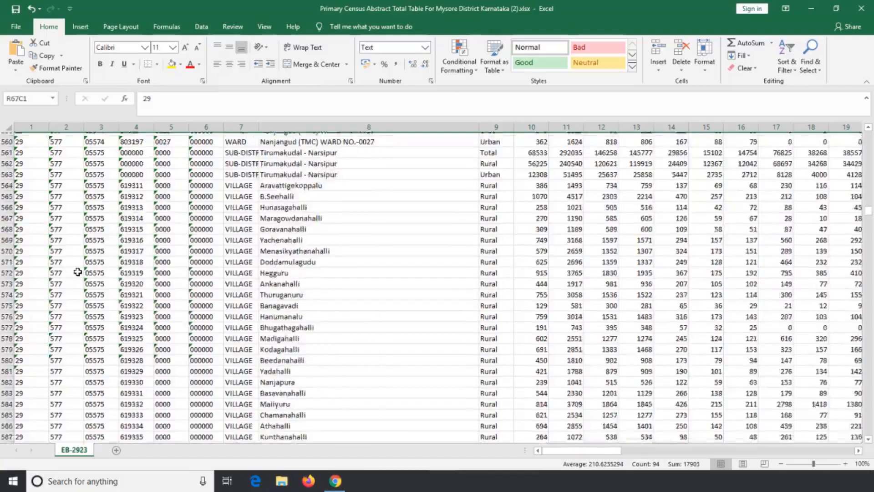
{"action": "scroll", "coordinate": [78, 269], "scroll_direction": "down", "scroll_amount": 20}
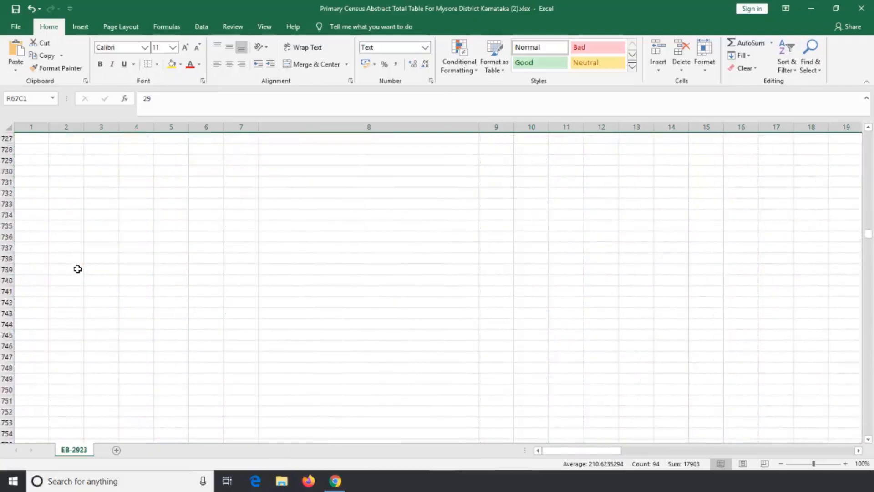
{"action": "scroll", "coordinate": [78, 269], "scroll_direction": "up", "scroll_amount": 4}
{"action": "left_click", "coordinate": [8, 225], "text": "shift"}
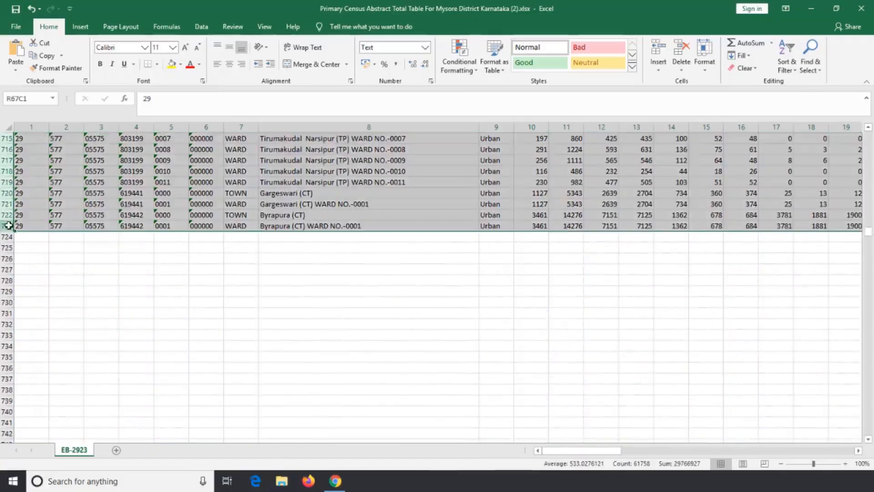
{"action": "right_click", "coordinate": [8, 205]}
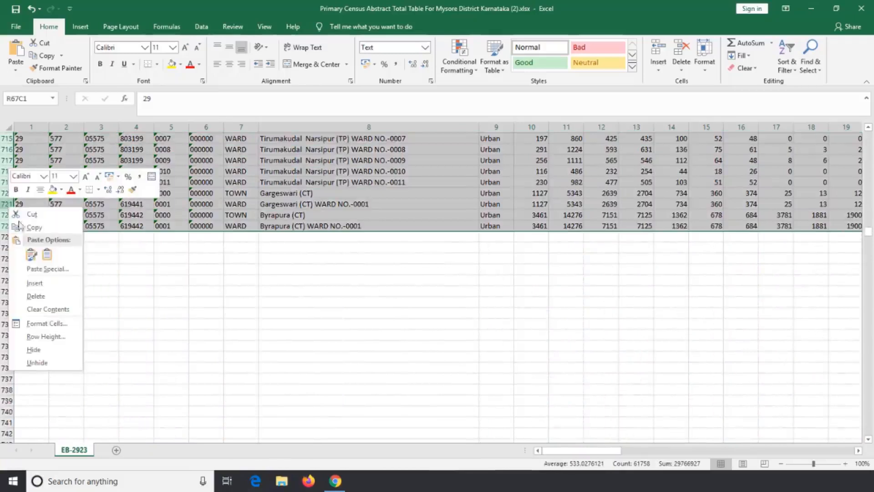
{"action": "left_click", "coordinate": [47, 297]}
{"action": "scroll", "coordinate": [195, 260], "scroll_direction": "up", "scroll_amount": 17}
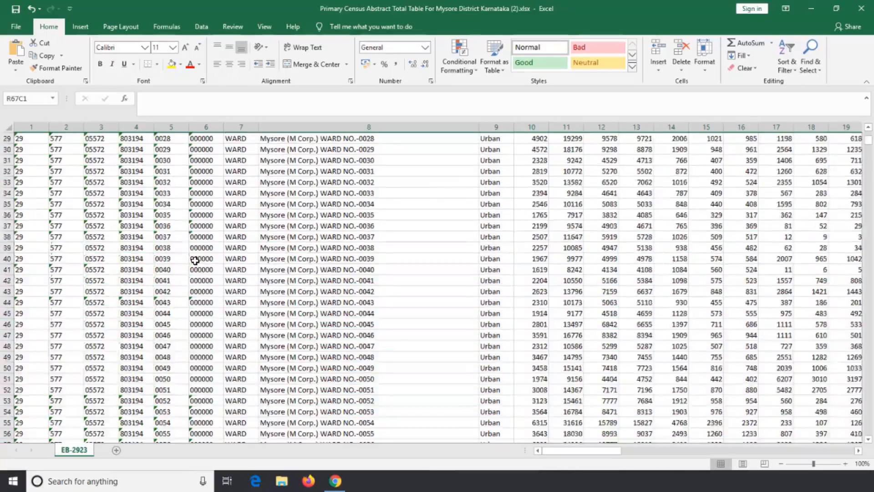
- Review the column headings from State to Level, widening the Town/Village column to read its full heading
{"action": "left_click", "coordinate": [274, 237]}
{"action": "left_click_drag", "start_coordinate": [42, 139], "coordinate": [383, 130]}
{"action": "left_click_drag", "start_coordinate": [463, 132], "coordinate": [463, 132]}
{"action": "left_click", "coordinate": [33, 140]}
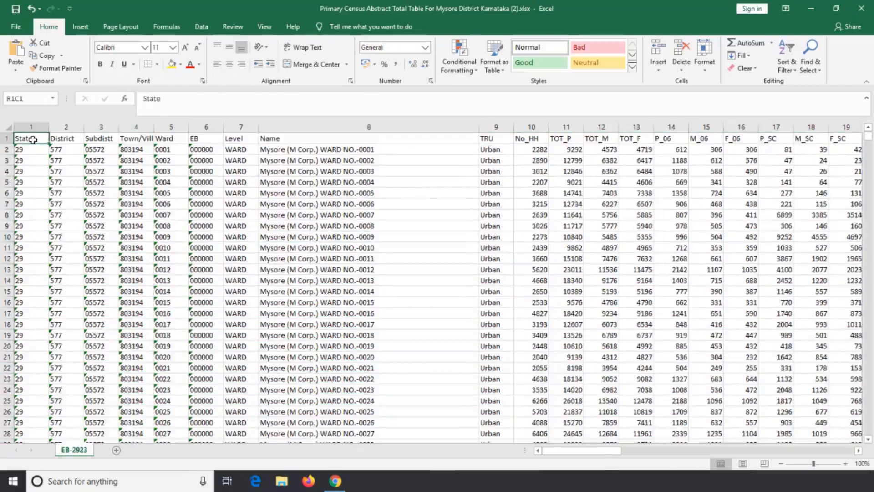
{"action": "left_click", "coordinate": [76, 141]}
{"action": "left_click", "coordinate": [102, 139]}
{"action": "left_click", "coordinate": [139, 138]}
{"action": "left_click_drag", "start_coordinate": [154, 127], "coordinate": [178, 130]}
{"action": "left_click", "coordinate": [195, 138]}
{"action": "left_click", "coordinate": [232, 139]}
{"action": "left_click", "coordinate": [271, 138]}
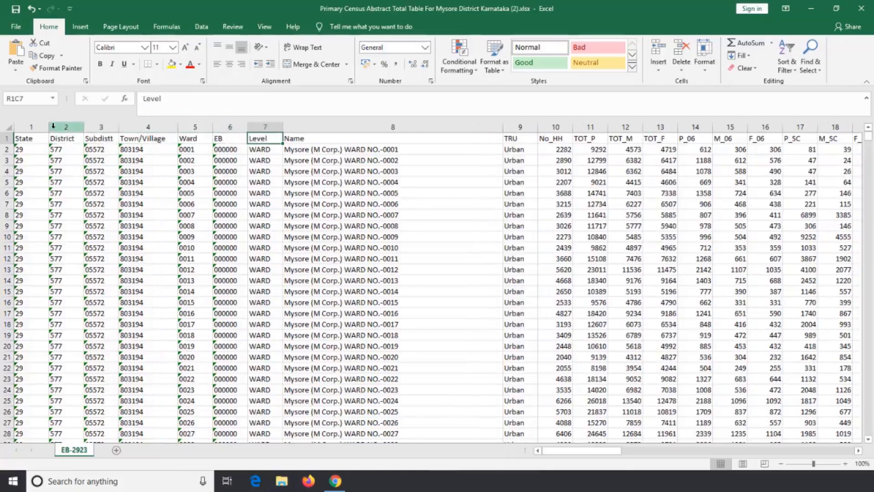
- Delete the State, District and Subdistt columns
{"action": "left_click", "coordinate": [33, 127]}
{"action": "right_click", "coordinate": [34, 128]}
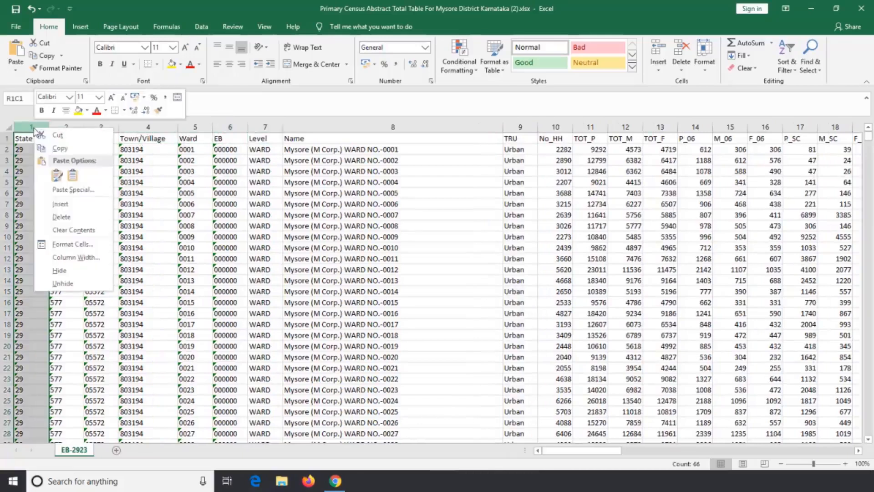
{"action": "left_click", "coordinate": [62, 217]}
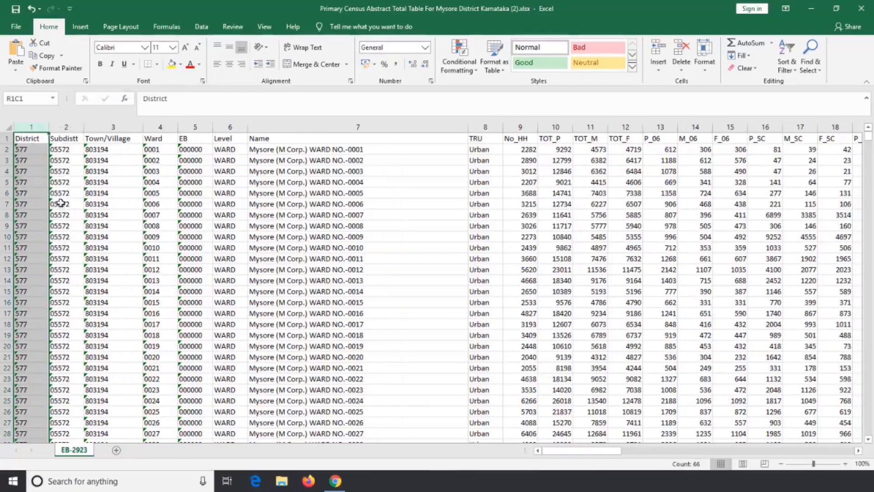
{"action": "right_click", "coordinate": [34, 130]}
{"action": "left_click", "coordinate": [58, 209]}
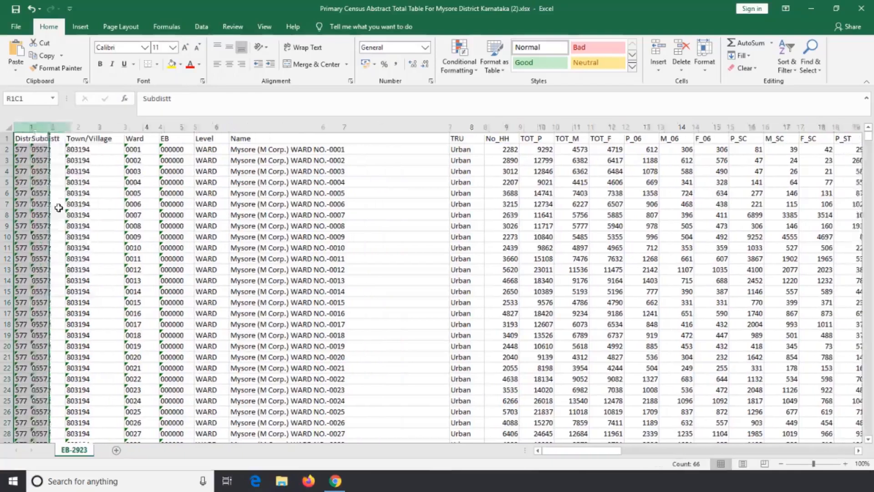
{"action": "right_click", "coordinate": [35, 130]}
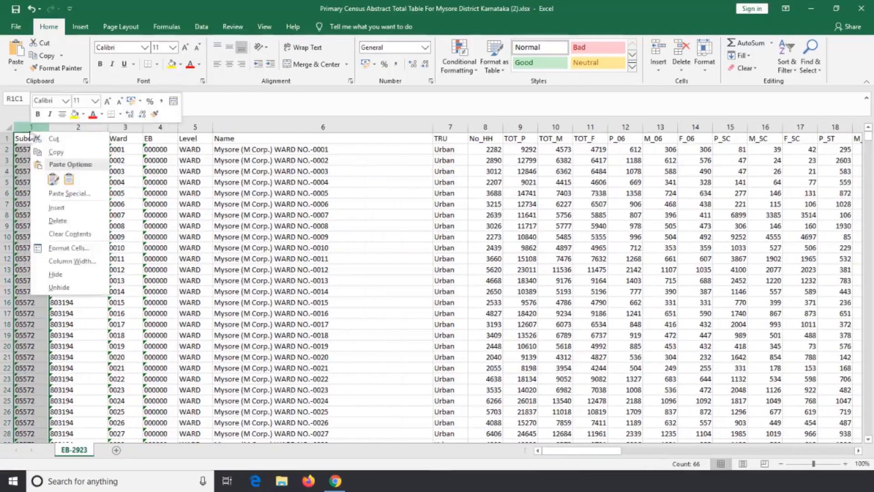
{"action": "left_click", "coordinate": [61, 219]}
- Delete the Town/Village, Ward, EB and Level columns so that Name is the first column
{"action": "right_click", "coordinate": [33, 131]}
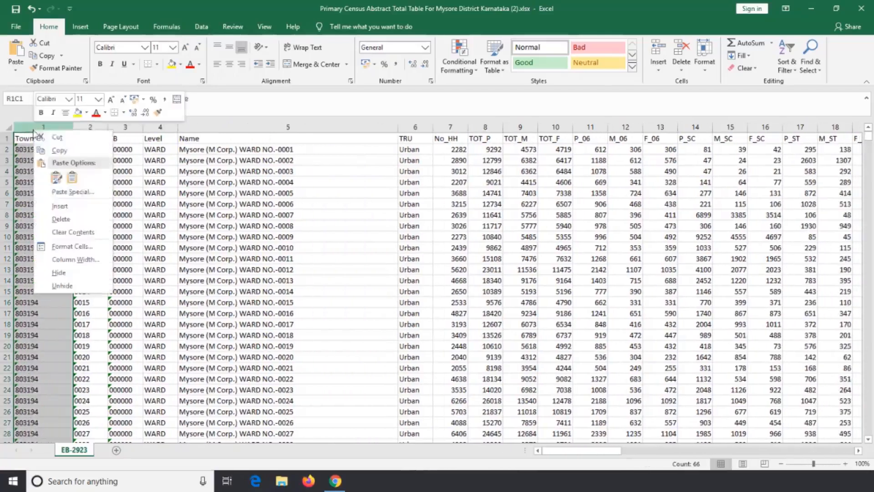
{"action": "left_click", "coordinate": [61, 219]}
{"action": "right_click", "coordinate": [39, 129]}
{"action": "left_click", "coordinate": [67, 220]}
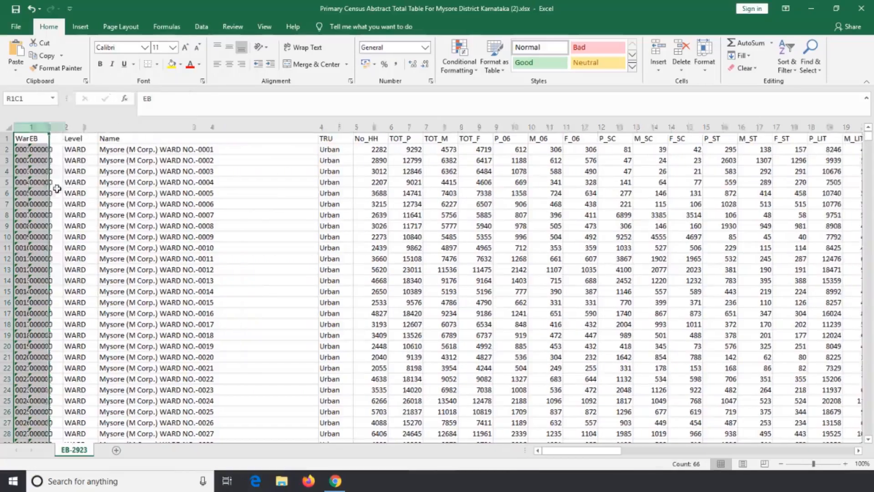
{"action": "right_click", "coordinate": [39, 129]}
{"action": "left_click", "coordinate": [71, 221]}
{"action": "right_click", "coordinate": [36, 129]}
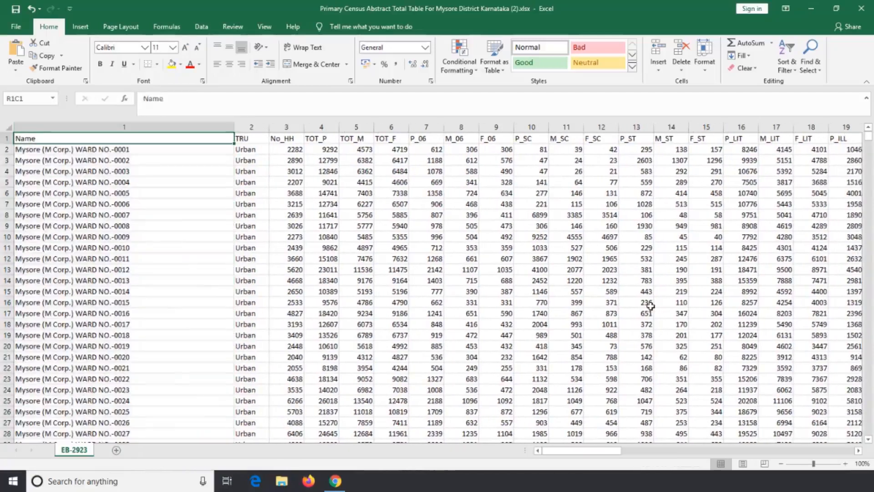
- Rename the Name column heading as Ward_No
{"action": "type", "text": "Ward_No"}
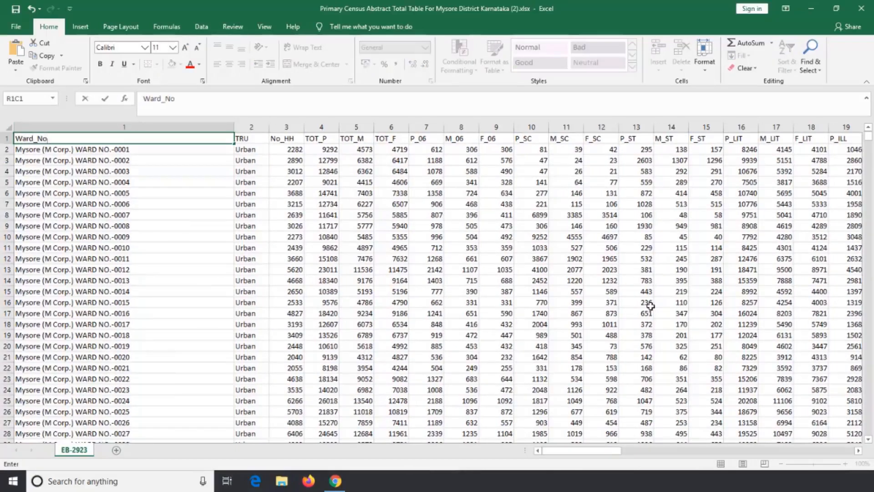
{"action": "left_click", "coordinate": [138, 148]}
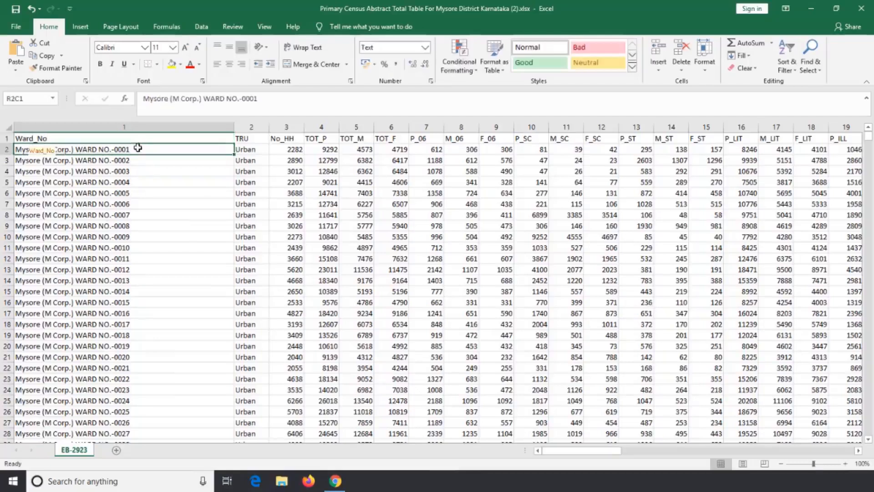
{"action": "left_click", "coordinate": [145, 178]}
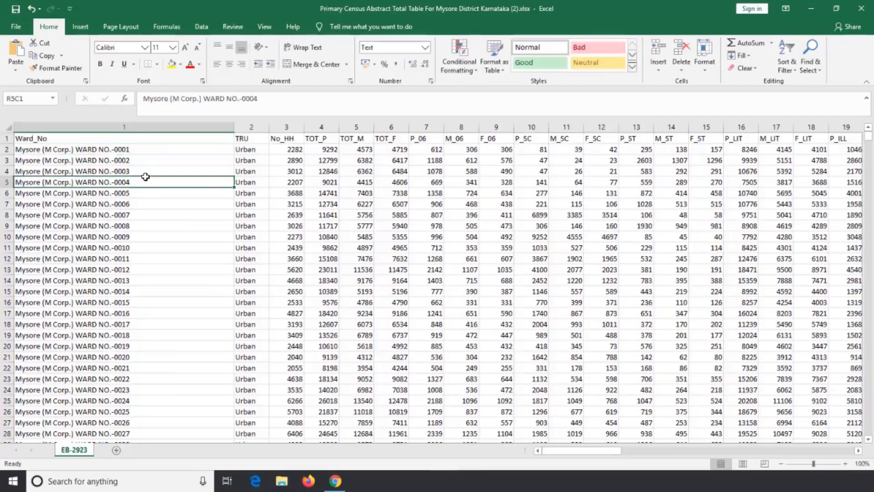
- Replace the Mysore (M Corp.) ward names in the Ward_No column with the plain ward numbers 1 to 65, one per row
{"action": "left_click", "coordinate": [137, 147]}
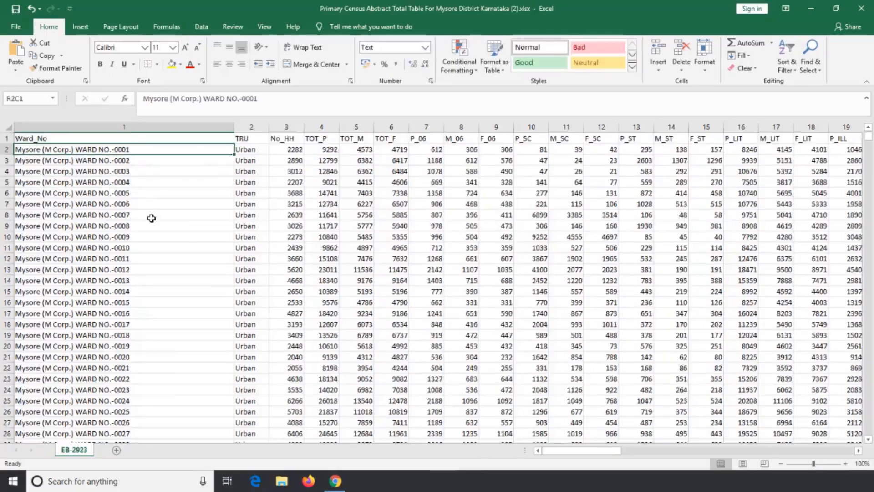
{"action": "type", "text": "1 2 3 4 5"}
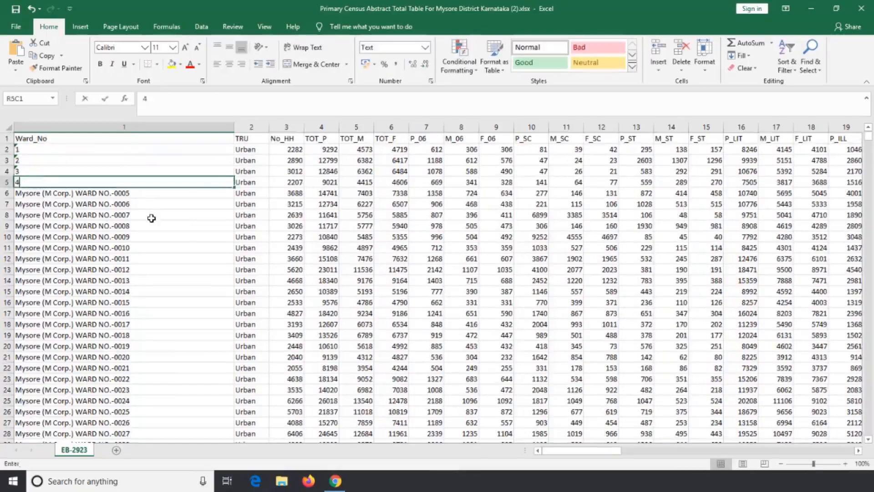
{"action": "key", "text": "Return"}
{"action": "type", "text": "6"}
{"action": "key", "text": "Return"}
{"action": "type", "text": "7"}
{"action": "key", "text": "Return"}
{"action": "type", "text": "8"}
{"action": "key", "text": "Return"}
{"action": "type", "text": "9"}
{"action": "key", "text": "Return"}
{"action": "type", "text": "10"}
{"action": "key", "text": "Return"}
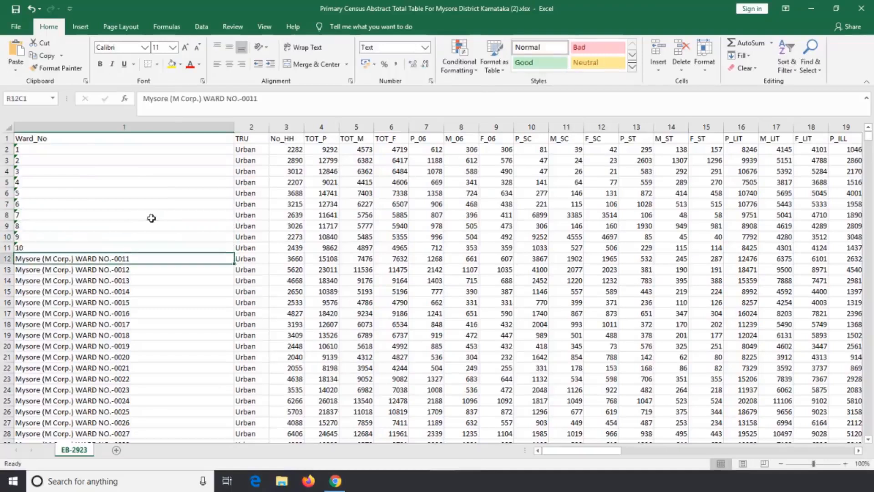
{"action": "type", "text": "11"}
{"action": "key", "text": "Return"}
{"action": "type", "text": "12"}
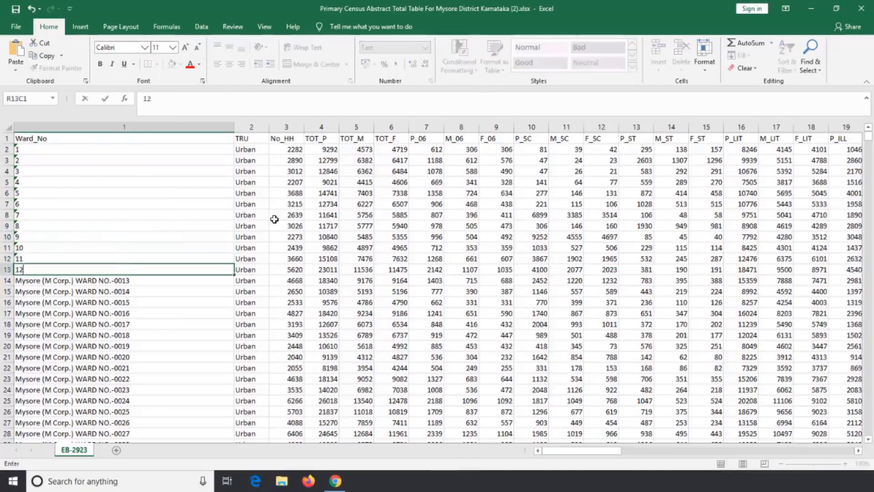
{"action": "key", "text": "Return"}
{"action": "type", "text": "13"}
{"action": "key", "text": "Return"}
{"action": "type", "text": "14"}
{"action": "key", "text": "Return"}
{"action": "type", "text": "15"}
{"action": "key", "text": "Return"}
{"action": "type", "text": "16 "}
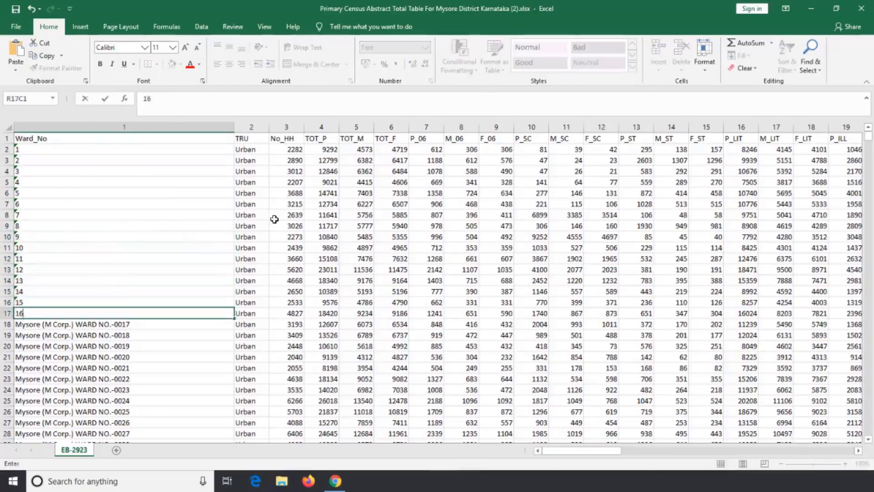
{"action": "type", "text": "17"}
{"action": "key", "text": "Return"}
{"action": "type", "text": "18"}
{"action": "key", "text": "Return"}
{"action": "type", "text": "19"}
{"action": "key", "text": "Return"}
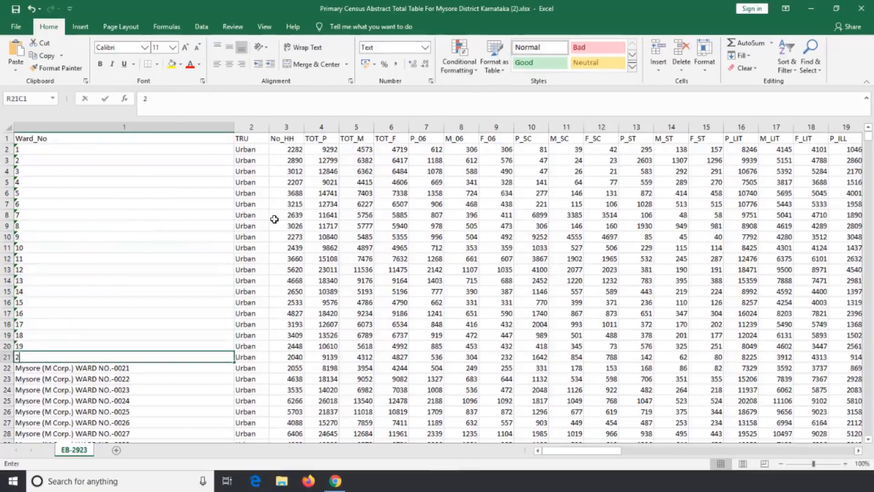
{"action": "type", "text": "20"}
{"action": "key", "text": "Return"}
{"action": "type", "text": "21"}
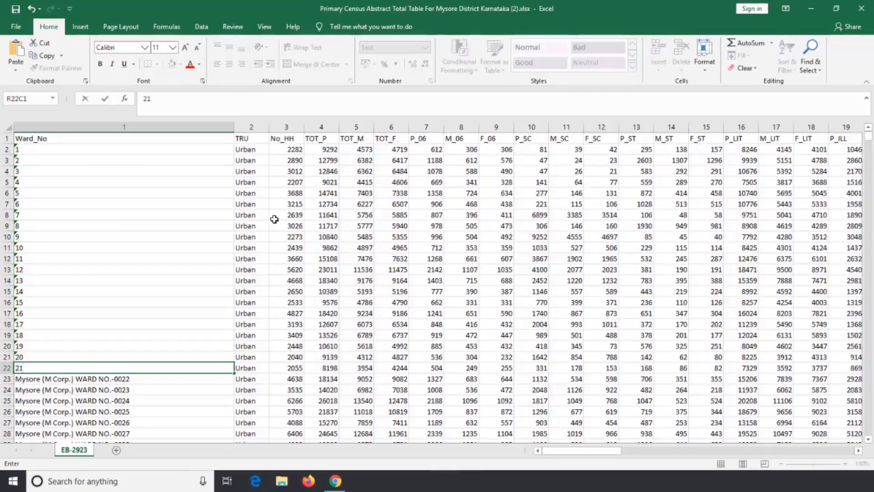
{"action": "key", "text": "Return"}
{"action": "type", "text": "22"}
{"action": "key", "text": "Return"}
{"action": "type", "text": "23"}
{"action": "key", "text": "Return"}
{"action": "type", "text": "2"}
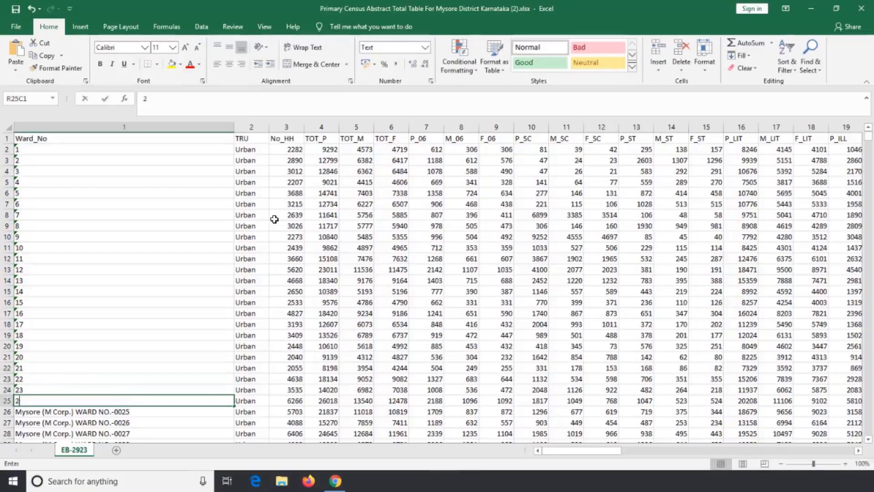
{"action": "type", "text": "4"}
{"action": "key", "text": "Return"}
{"action": "type", "text": "25"}
{"action": "key", "text": "Return"}
{"action": "type", "text": "26"}
{"action": "key", "text": "Return"}
{"action": "type", "text": "2"}
{"action": "key", "text": "Return"}
{"action": "type", "text": "2"}
{"action": "key", "text": "Up"}
{"action": "type", "text": "27"}
{"action": "key", "text": "Return"}
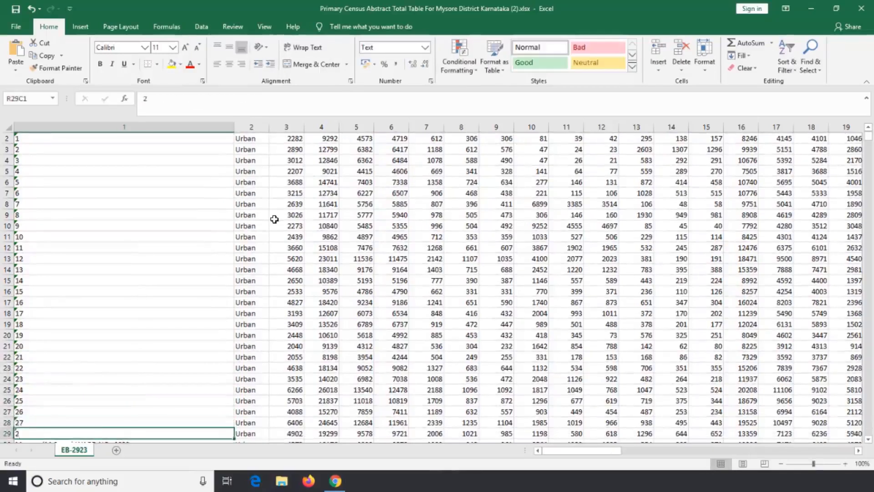
{"action": "key", "text": "Return"}
{"action": "type", "text": "29"}
{"action": "key", "text": "Return"}
{"action": "type", "text": "20"}
{"action": "key", "text": "Return"}
{"action": "type", "text": "31"}
{"action": "key", "text": "Return"}
{"action": "type", "text": "32"}
{"action": "key", "text": "Return"}
{"action": "type", "text": "33"}
{"action": "key", "text": "Return"}
{"action": "type", "text": "34"}
{"action": "key", "text": "Return"}
{"action": "type", "text": "35"}
{"action": "key", "text": "Return"}
{"action": "type", "text": "36"}
{"action": "key", "text": "Return"}
{"action": "type", "text": "37"}
{"action": "key", "text": "Return"}
{"action": "type", "text": "38"}
{"action": "key", "text": "Return"}
{"action": "type", "text": "39"}
{"action": "key", "text": "Return"}
{"action": "type", "text": "40"}
{"action": "key", "text": "Return"}
{"action": "type", "text": "41"}
{"action": "key", "text": "Return"}
{"action": "type", "text": "42"}
{"action": "key", "text": "Return"}
{"action": "type", "text": "43"}
{"action": "key", "text": "Return"}
{"action": "type", "text": "44"}
{"action": "key", "text": "Return"}
{"action": "type", "text": "45"}
{"action": "key", "text": "Return"}
{"action": "type", "text": "46"}
{"action": "key", "text": "Return"}
{"action": "type", "text": "47"}
{"action": "key", "text": "Return"}
{"action": "type", "text": "48"}
{"action": "key", "text": "Return"}
{"action": "type", "text": "4"}
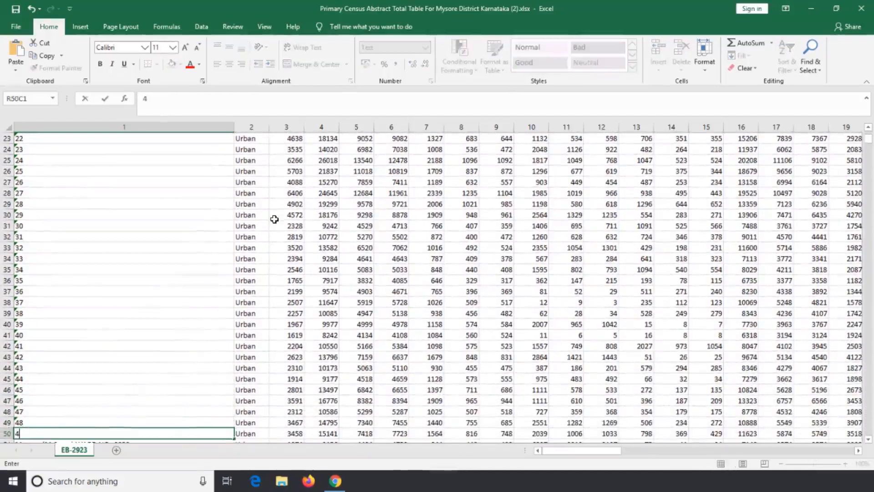
{"action": "type", "text": "9"}
{"action": "key", "text": "Return"}
{"action": "type", "text": "50"}
{"action": "key", "text": "Return"}
{"action": "type", "text": "51"}
{"action": "key", "text": "ctrl+Return"}
{"action": "key", "text": "Return"}
{"action": "type", "text": "52"}
{"action": "key", "text": "Return"}
{"action": "type", "text": "53"}
{"action": "key", "text": "Return"}
{"action": "type", "text": "54"}
{"action": "key", "text": "Return"}
{"action": "type", "text": "55"}
{"action": "key", "text": "Return"}
{"action": "type", "text": "56"}
{"action": "key", "text": "Return"}
{"action": "type", "text": "57"}
{"action": "key", "text": "Return"}
{"action": "type", "text": "58"}
{"action": "key", "text": "Return"}
{"action": "type", "text": "59"}
{"action": "key", "text": "Return"}
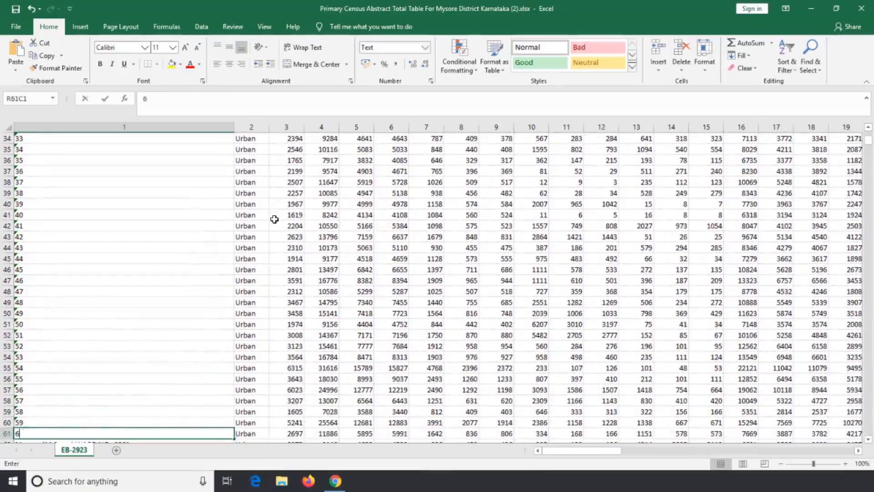
{"action": "type", "text": "62"}
{"action": "type", "text": "0"}
{"action": "key", "text": "Return"}
{"action": "type", "text": "61"}
{"action": "key", "text": "Return"}
{"action": "type", "text": "62"}
{"action": "key", "text": "Return"}
{"action": "type", "text": "63"}
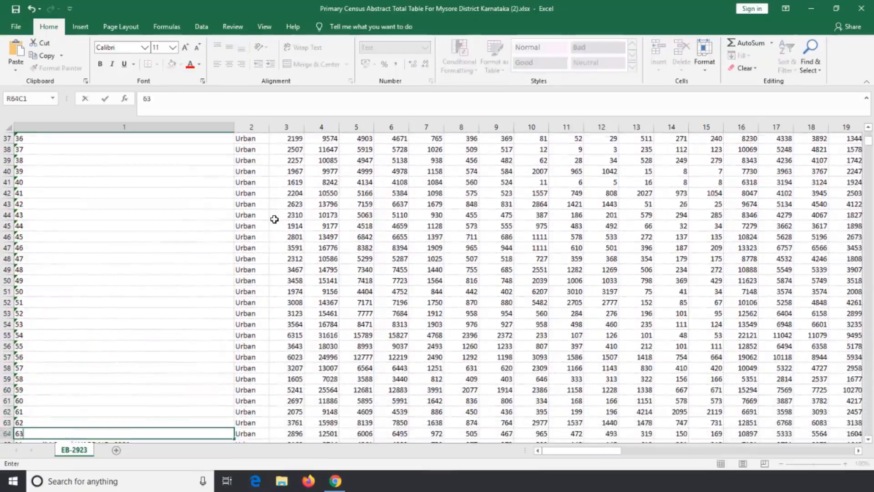
{"action": "key", "text": "Return"}
{"action": "type", "text": "64"}
{"action": "key", "text": "Return"}
- Narrow the Ward_No column and convert its first ward number, 1, from text to a number
{"action": "key", "text": "Up"}
{"action": "key", "text": "Up"}
{"action": "scroll", "coordinate": [114, 212], "scroll_direction": "up", "scroll_amount": 13}
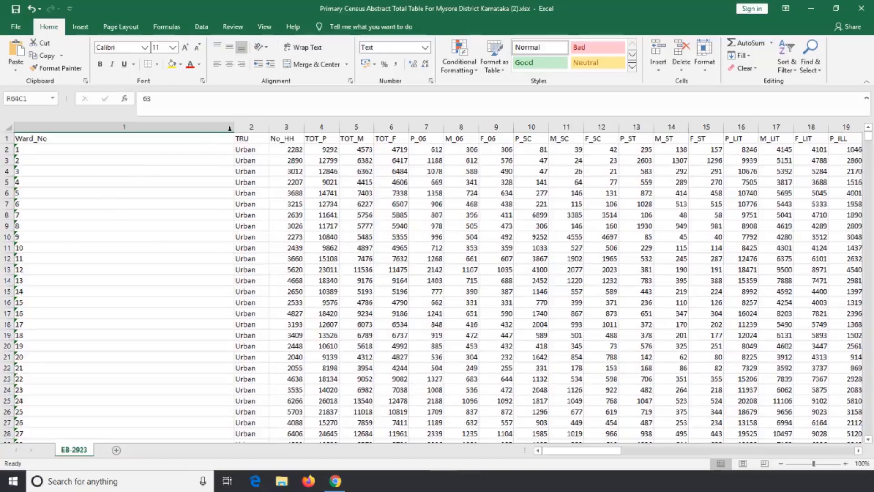
{"action": "left_click_drag", "start_coordinate": [232, 129], "coordinate": [80, 129]}
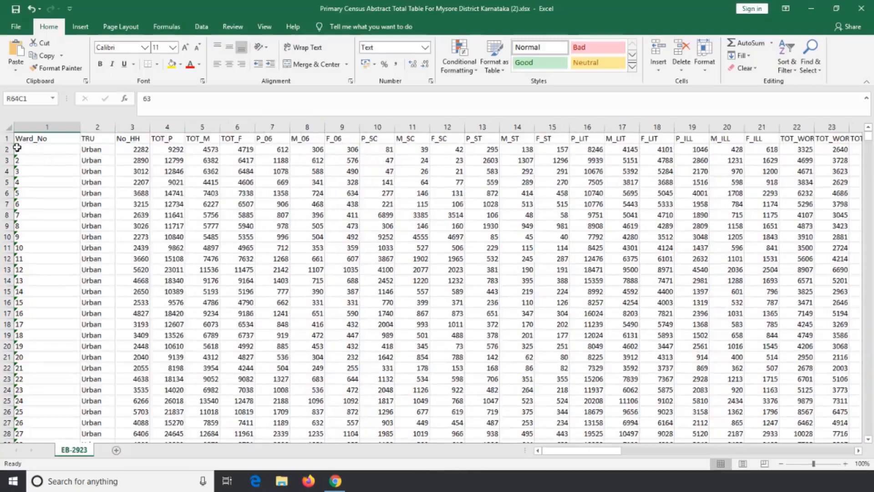
{"action": "left_click", "coordinate": [58, 150]}
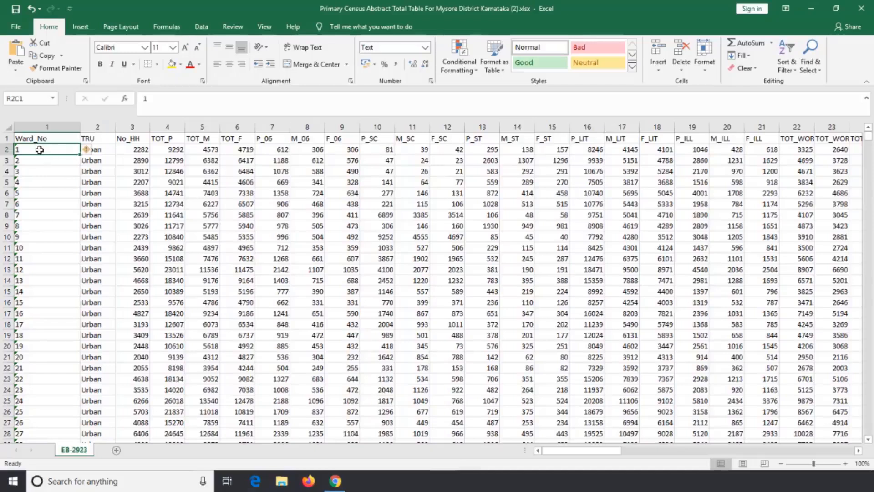
{"action": "left_click", "coordinate": [89, 151]}
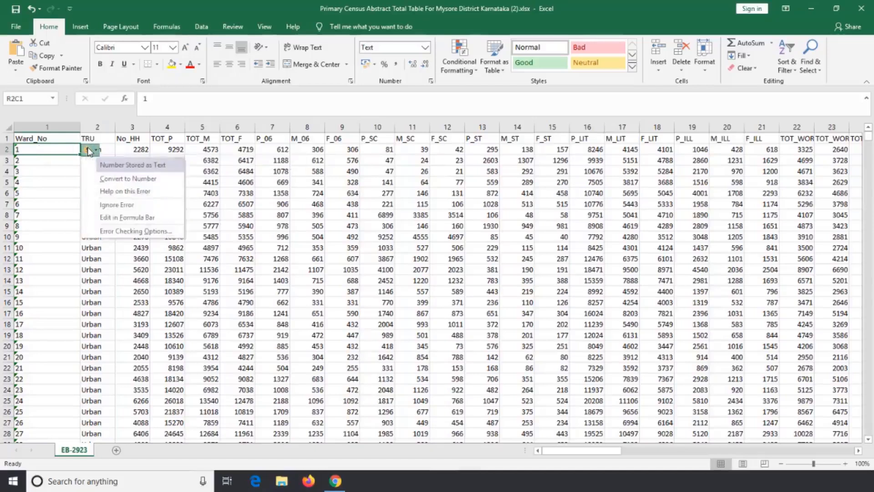
{"action": "left_click", "coordinate": [146, 181]}
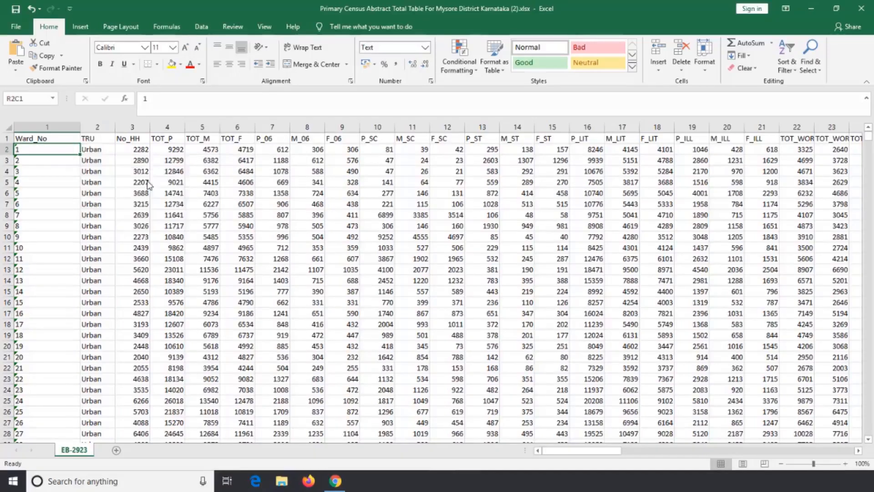
- Convert the remaining ward numbers, 2 to 65, from text to numbers and fit the Ward_No column width to its content
{"action": "left_click", "coordinate": [61, 160]}
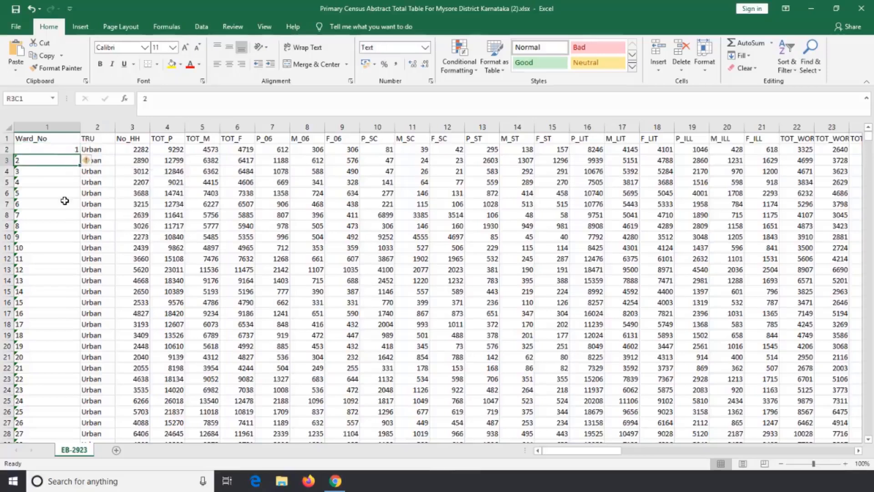
{"action": "scroll", "coordinate": [65, 201], "scroll_direction": "down", "scroll_amount": 20}
{"action": "scroll", "coordinate": [65, 201], "scroll_direction": "up", "scroll_amount": 6}
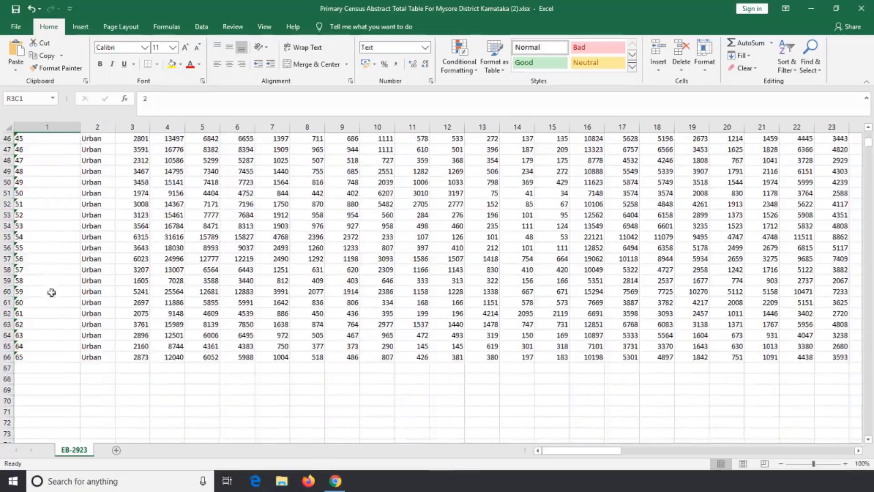
{"action": "left_click", "coordinate": [47, 357], "text": "shift"}
{"action": "scroll", "coordinate": [63, 300], "scroll_direction": "up", "scroll_amount": 15}
{"action": "left_click", "coordinate": [87, 160]}
{"action": "left_click", "coordinate": [111, 189]}
{"action": "left_click", "coordinate": [89, 171]}
{"action": "double_click", "coordinate": [79, 128]}
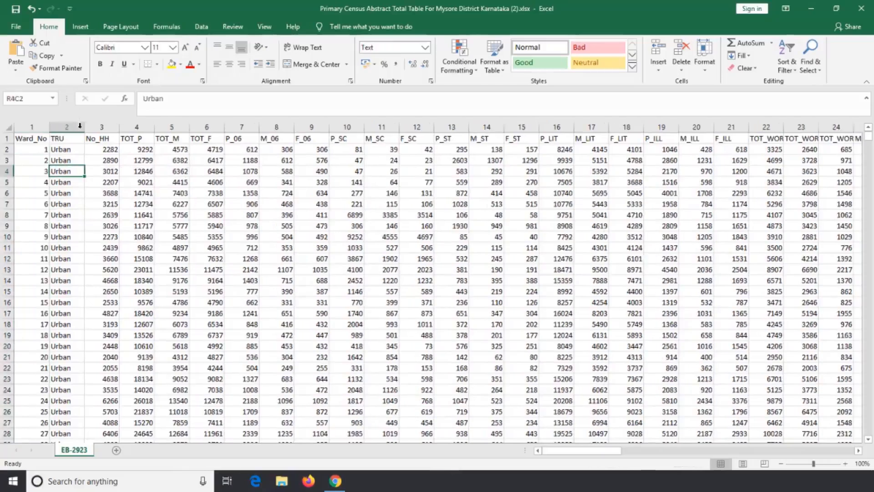
- Delete the TRU column so that No_HH directly follows Ward_No
{"action": "left_click", "coordinate": [73, 137]}
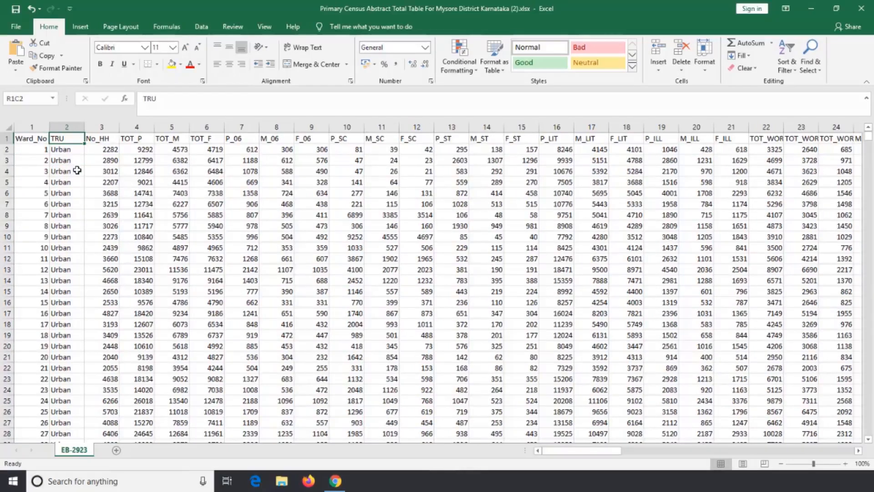
{"action": "left_click", "coordinate": [66, 127]}
{"action": "right_click", "coordinate": [66, 127]}
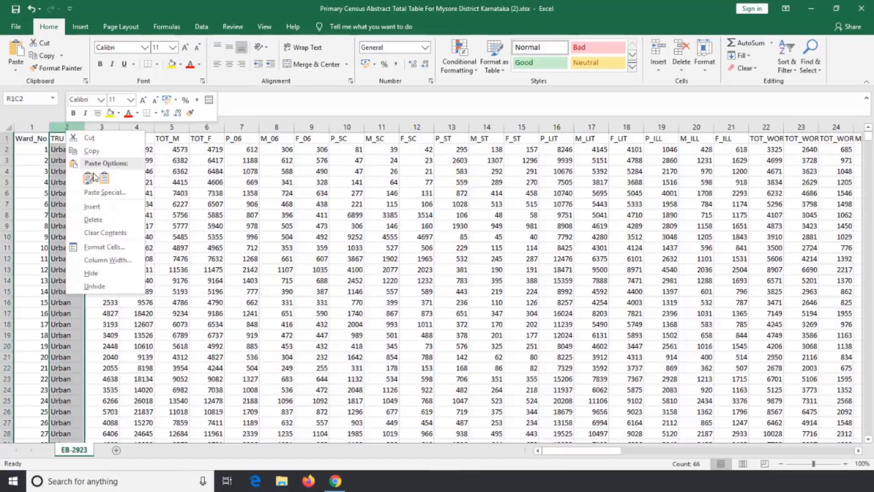
{"action": "left_click", "coordinate": [94, 220]}
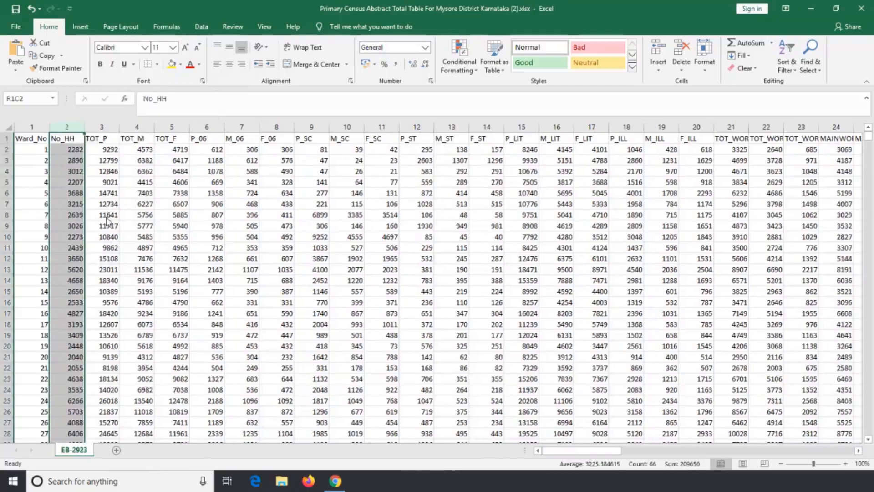
{"action": "left_click", "coordinate": [206, 201]}
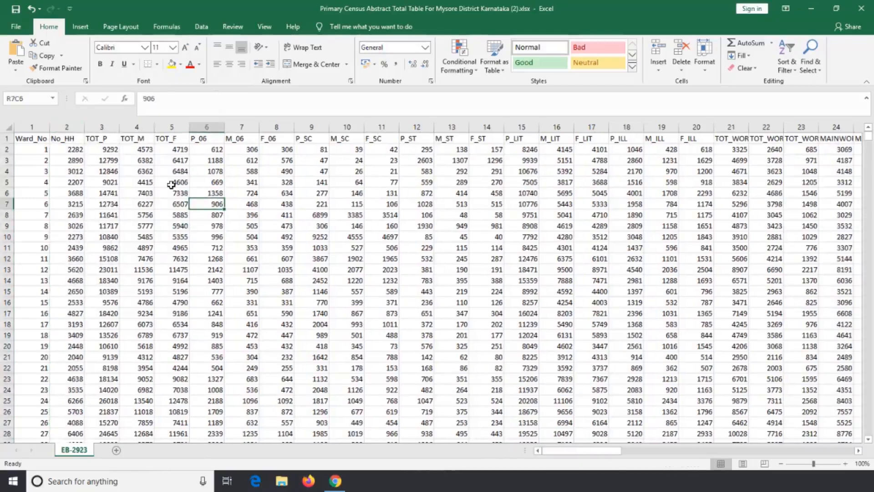
{"action": "left_click_drag", "start_coordinate": [75, 138], "coordinate": [591, 127]}
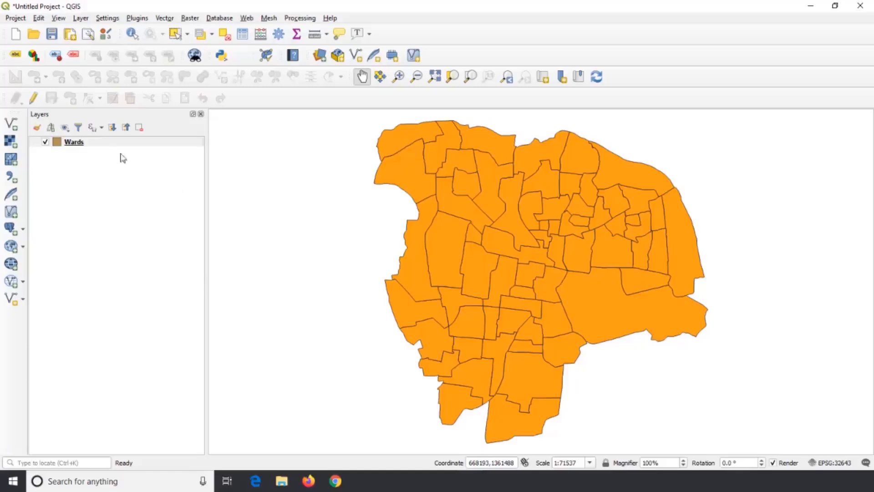
- Switch to QGIS and examine the Wards layer's attribute table and the Add Field dialog in edit mode, without adding a field
{"action": "right_click", "coordinate": [92, 141]}
{"action": "left_click", "coordinate": [142, 250]}
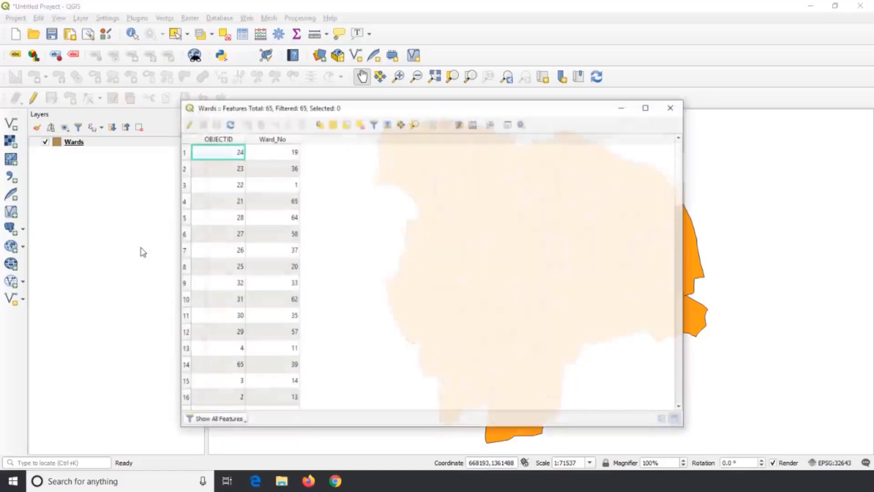
{"action": "left_click", "coordinate": [187, 124]}
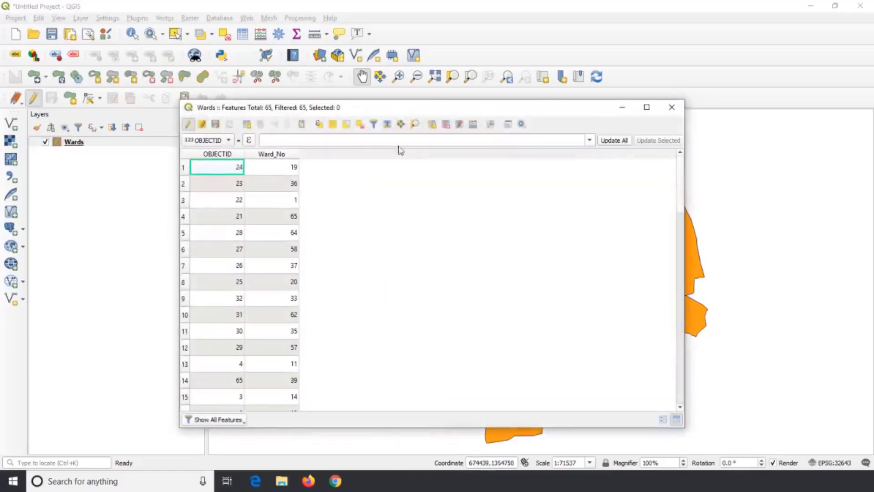
{"action": "left_click", "coordinate": [432, 124]}
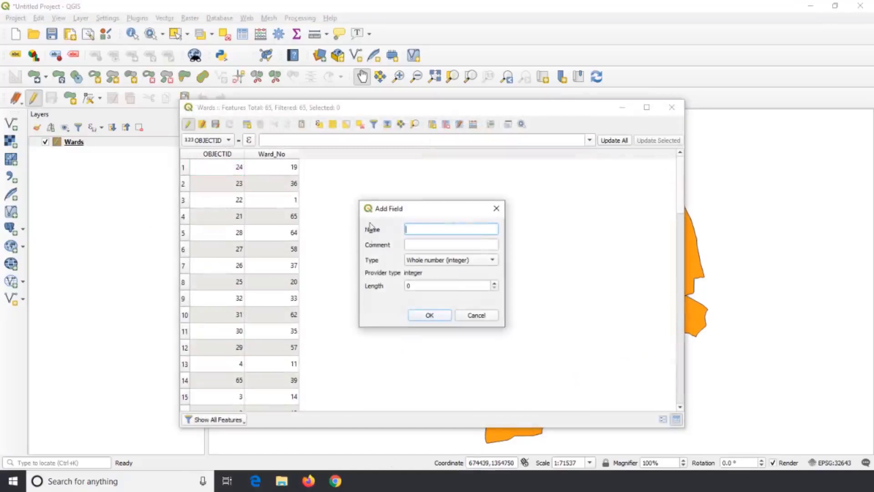
{"action": "left_click", "coordinate": [496, 209]}
{"action": "left_click", "coordinate": [187, 124]}
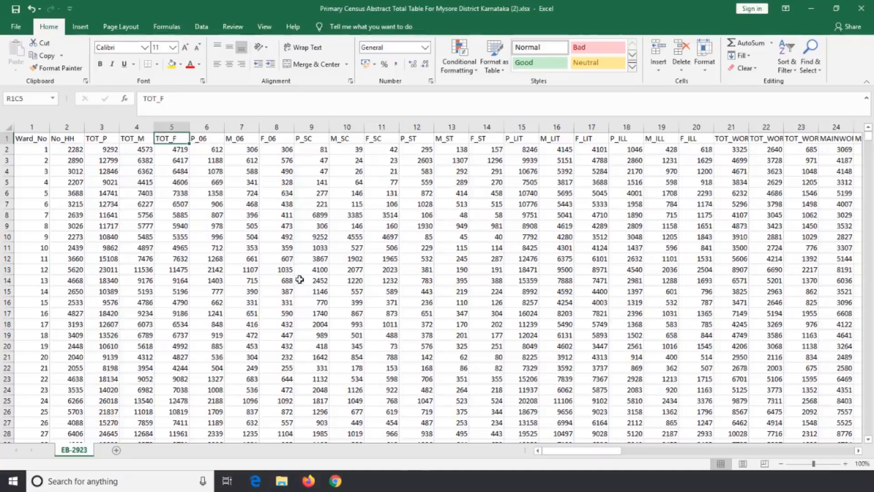
- Return to Excel and check the full extent of the table by selecting it from the Ward_No heading, finishing back at the first cell
{"action": "left_click", "coordinate": [42, 139]}
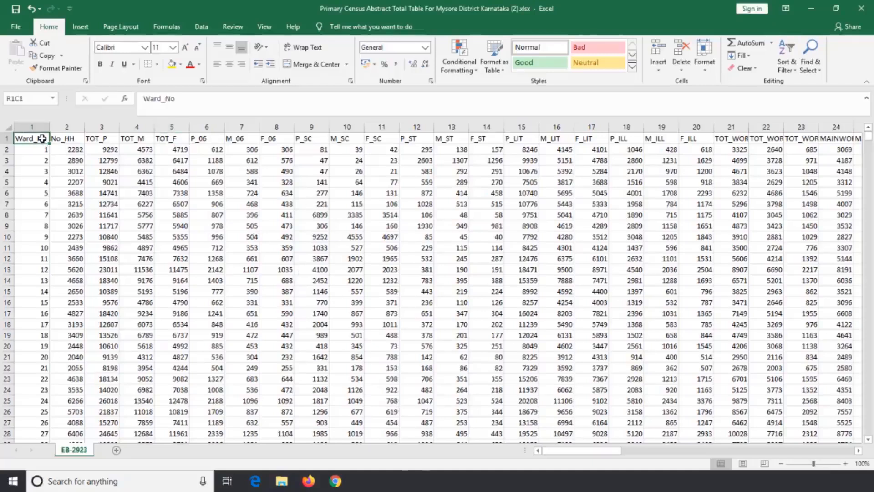
{"action": "key", "text": "ctrl+shift+Right"}
{"action": "key", "text": "ctrl+shift+Down"}
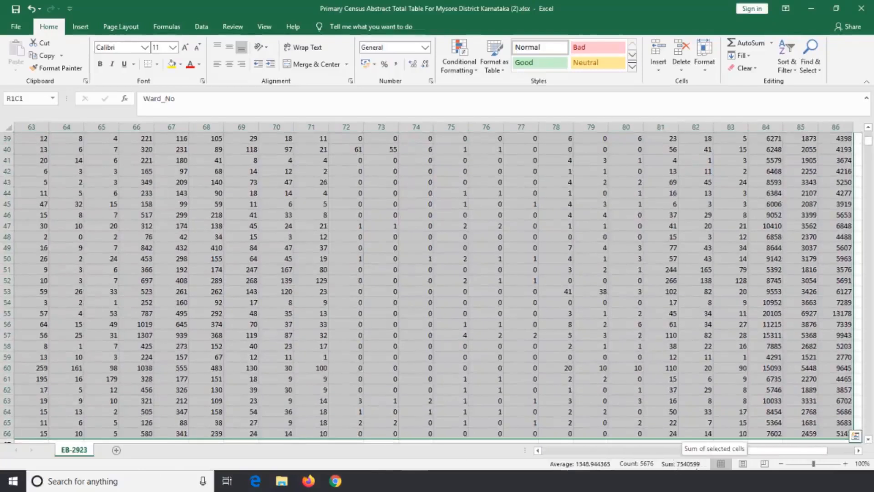
{"action": "left_click", "coordinate": [454, 323]}
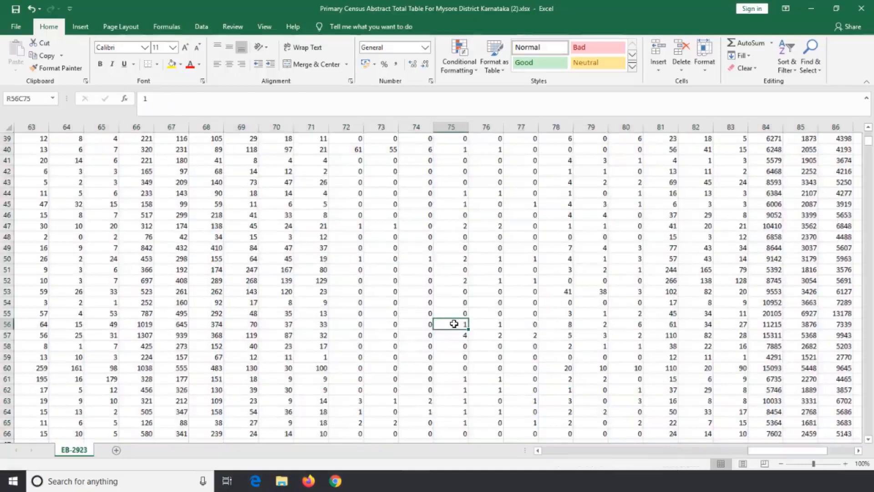
{"action": "key", "text": "ctrl+Home"}
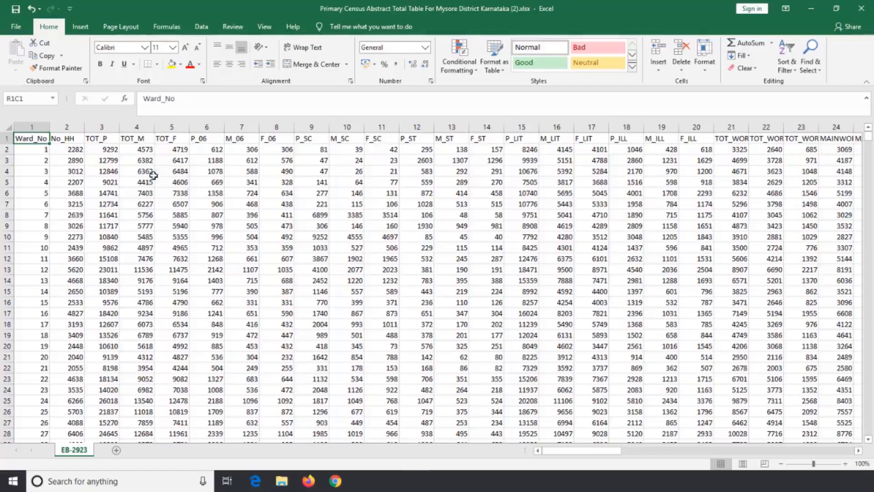
- Save the cleaned table as Pop_Mys in CSV (Comma delimited) format in the Mysore City folder on the Desktop
{"action": "left_click", "coordinate": [17, 26]}
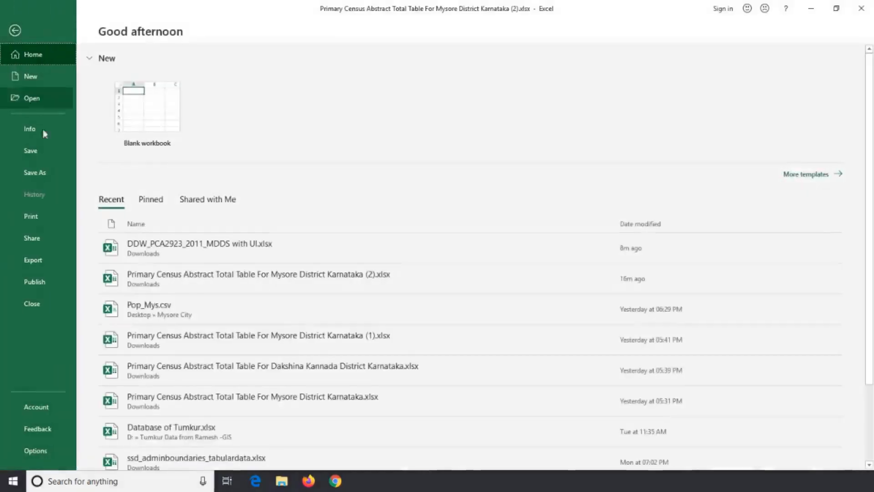
{"action": "left_click", "coordinate": [50, 171]}
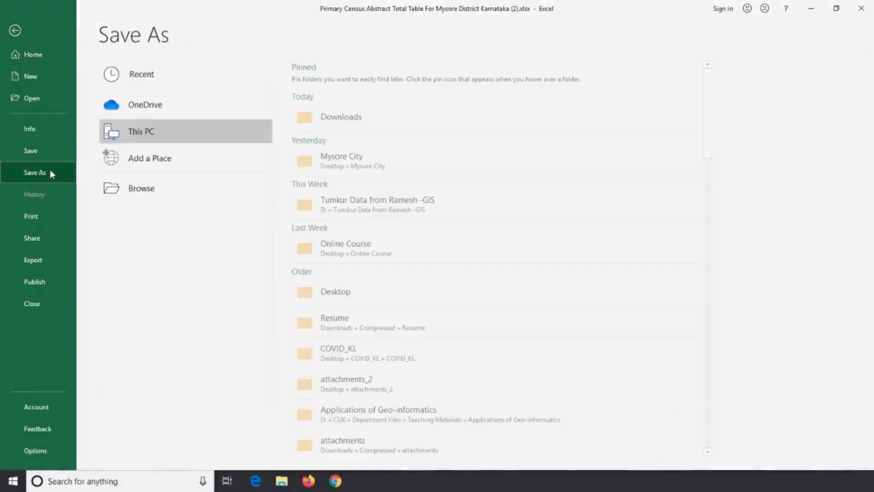
{"action": "left_click", "coordinate": [314, 171]}
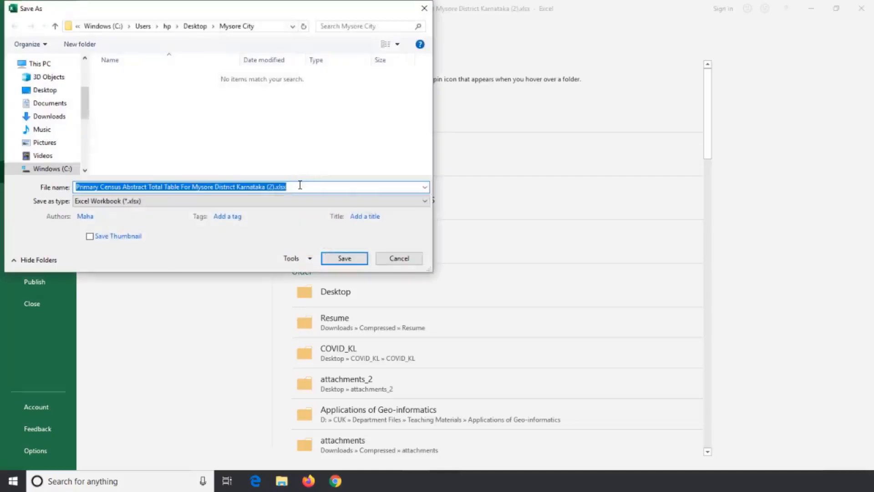
{"action": "type", "text": "Pop_Mys"}
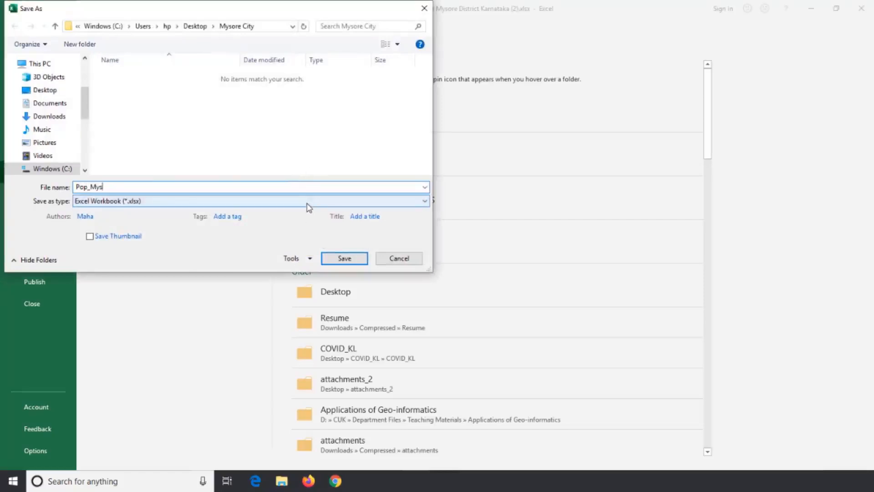
{"action": "left_click", "coordinate": [307, 204]}
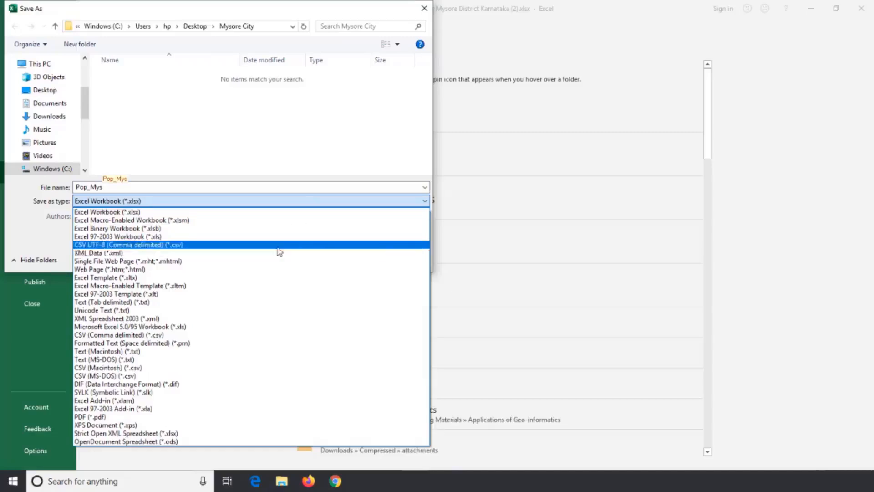
{"action": "left_click", "coordinate": [255, 335]}
{"action": "left_click", "coordinate": [345, 246]}
- Check the Ward_No column in the saved Pop_Mys.csv and close the workbook to return to QGIS
{"action": "left_click_drag", "start_coordinate": [18, 142], "coordinate": [26, 406]}
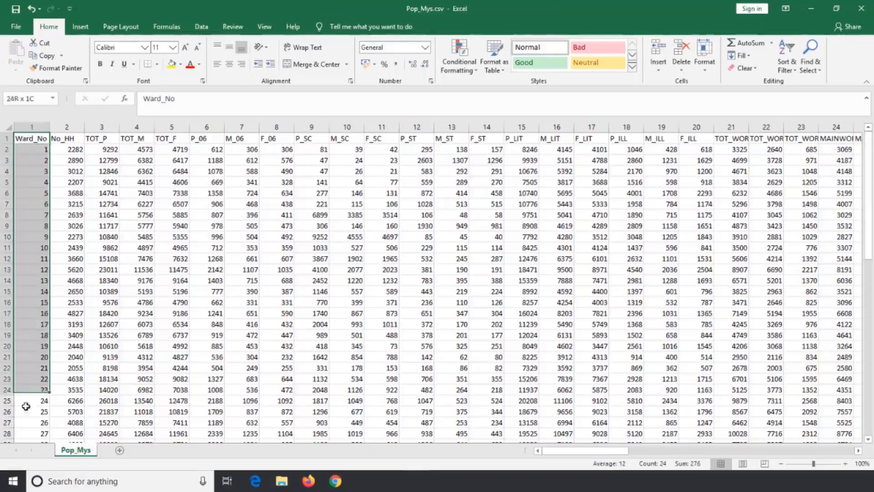
{"action": "left_click", "coordinate": [31, 163]}
{"action": "left_click", "coordinate": [35, 139]}
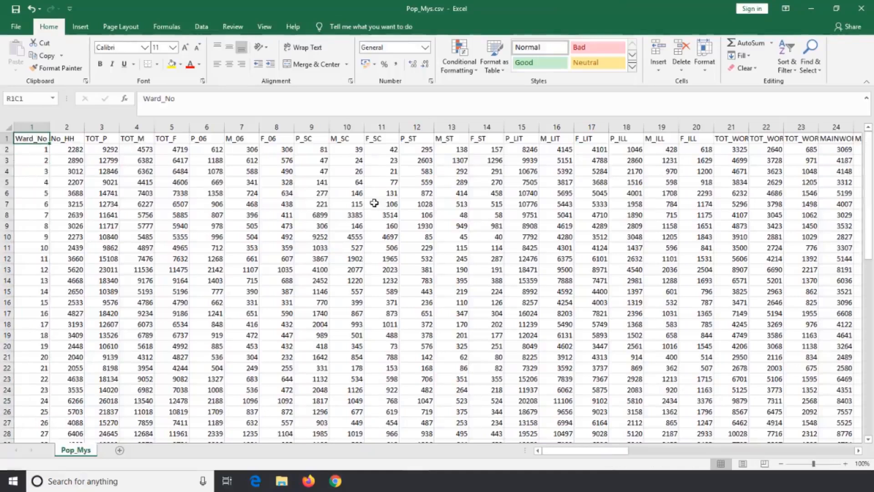
{"action": "left_click", "coordinate": [872, 5]}
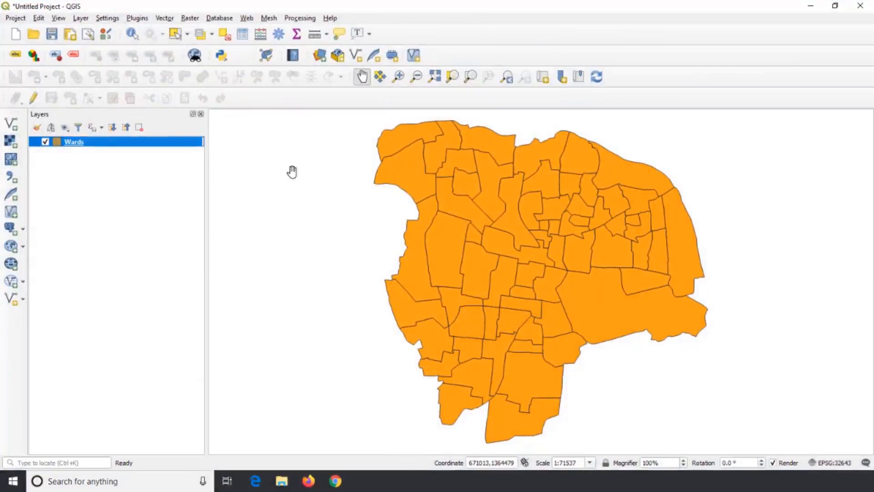
- Start adding a delimited text layer and choose Pop_Mys.csv from the Mysore City folder as its source file
{"action": "left_click", "coordinate": [81, 18]}
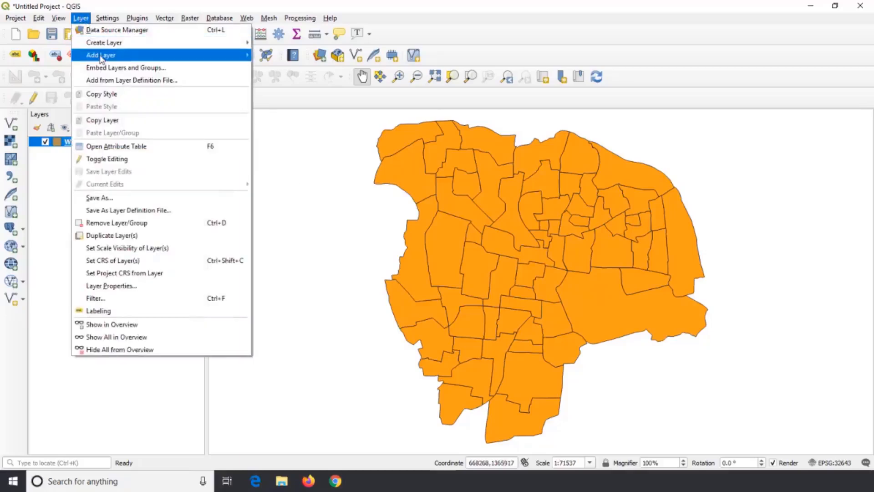
{"action": "mouse_move", "coordinate": [104, 56]}
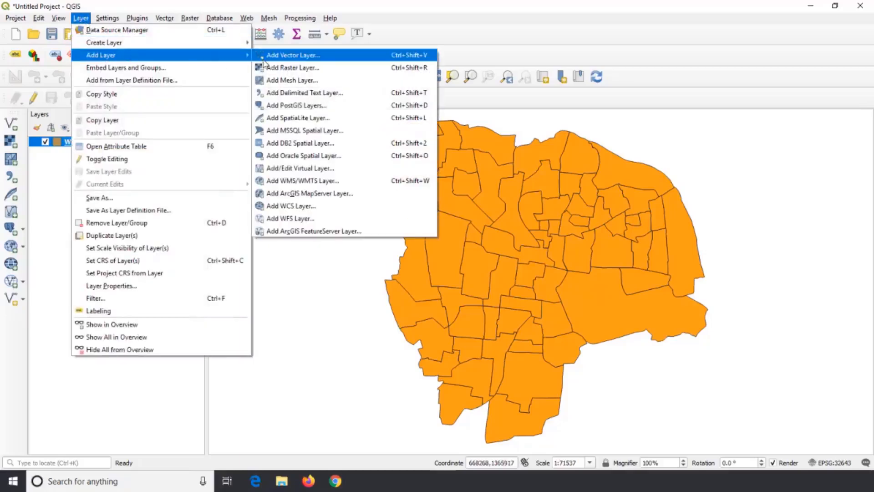
{"action": "left_click", "coordinate": [291, 97]}
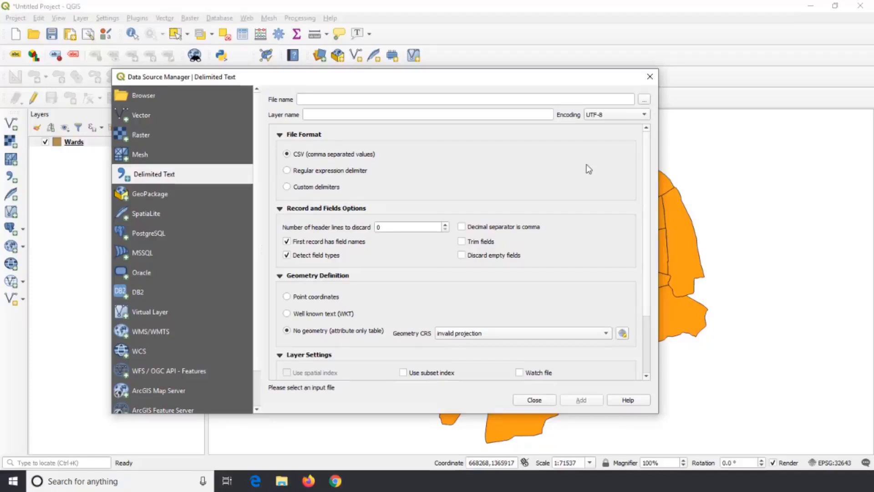
{"action": "left_click", "coordinate": [645, 100]}
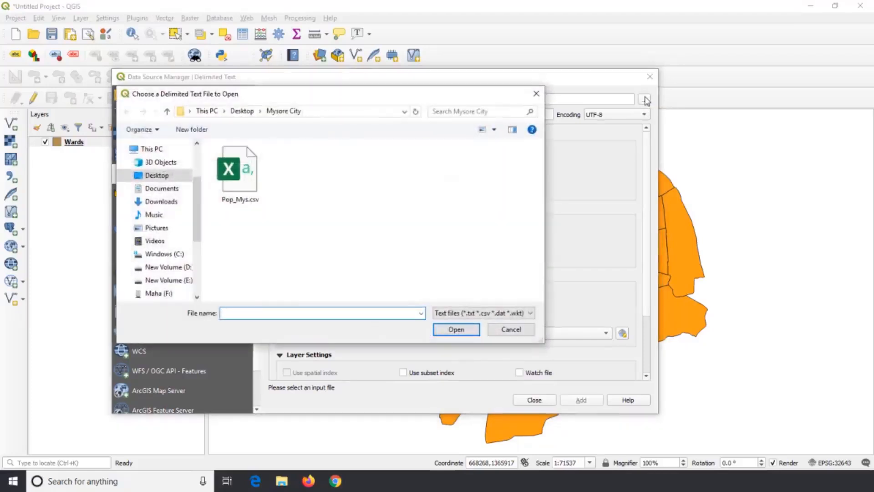
{"action": "left_click", "coordinate": [247, 177]}
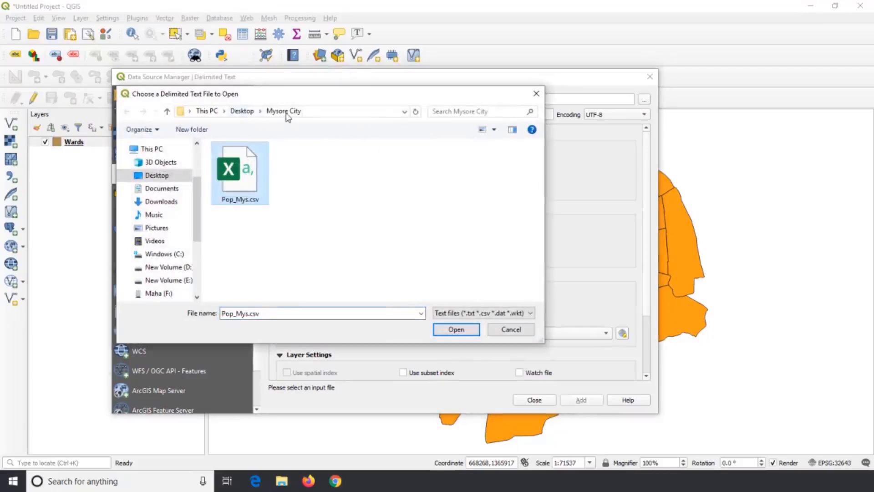
{"action": "left_click", "coordinate": [456, 329]}
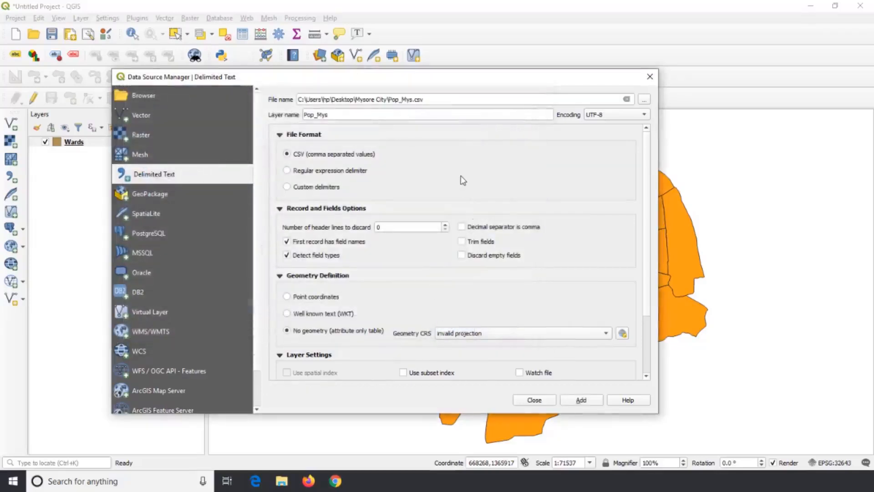
- Review the CSV format, field, geometry and sample data settings, and add Pop_Mys as an attribute-only table without geometry
{"action": "left_click", "coordinate": [280, 136]}
{"action": "left_click", "coordinate": [280, 136]}
{"action": "scroll", "coordinate": [282, 154], "scroll_direction": "down", "scroll_amount": 1}
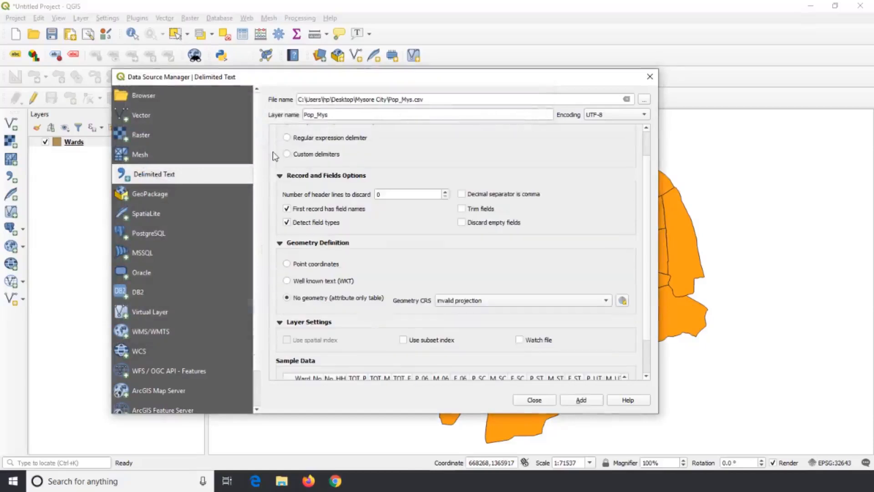
{"action": "left_click", "coordinate": [280, 176]}
{"action": "left_click", "coordinate": [280, 179]}
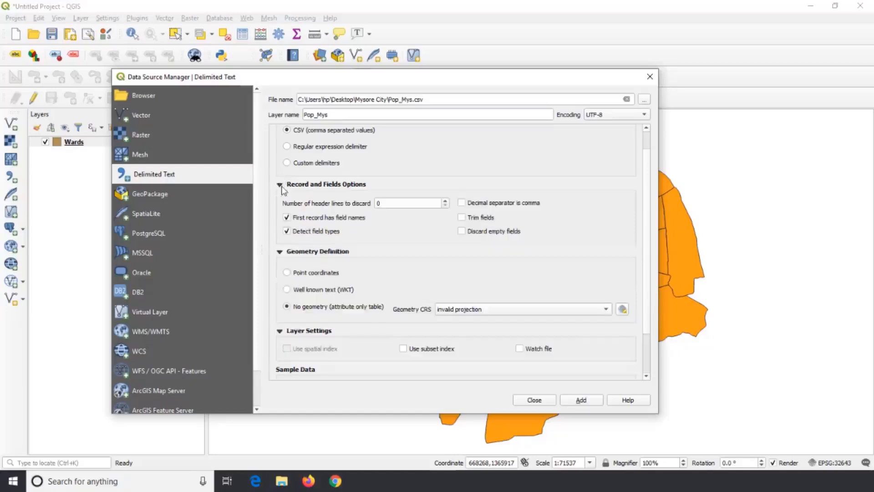
{"action": "scroll", "coordinate": [336, 229], "scroll_direction": "down", "scroll_amount": 1}
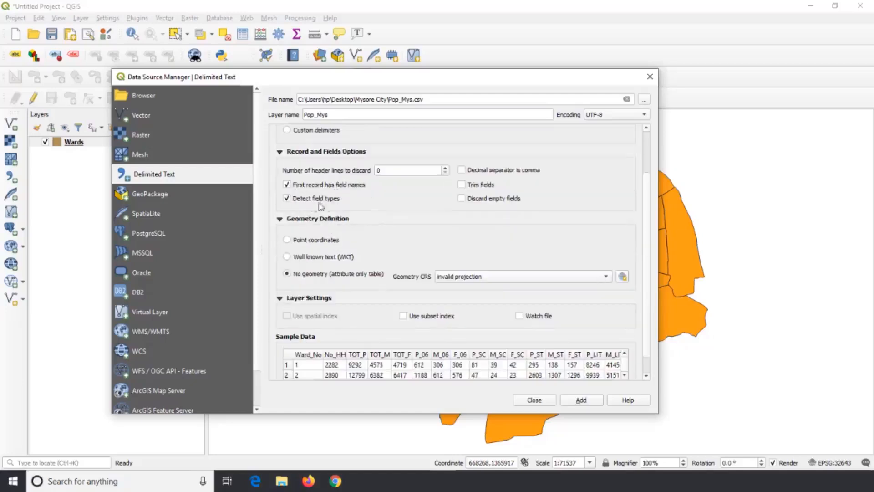
{"action": "scroll", "coordinate": [336, 206], "scroll_direction": "down", "scroll_amount": 1}
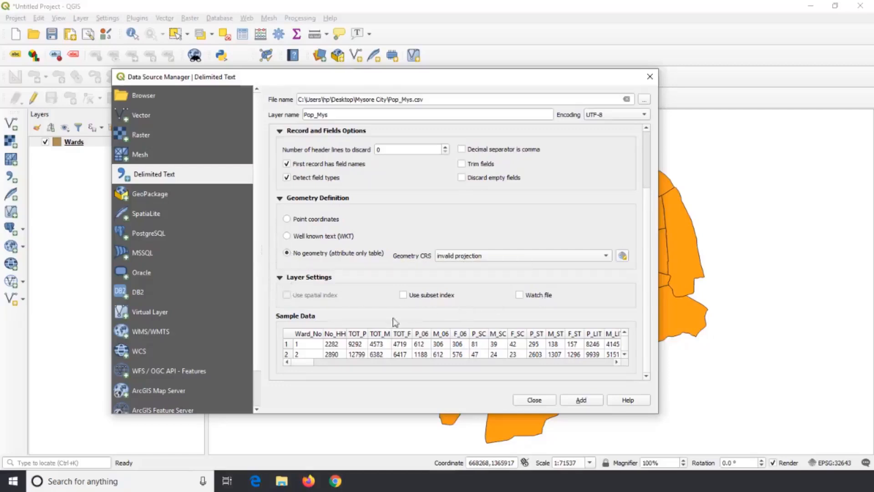
{"action": "left_click", "coordinate": [314, 346]}
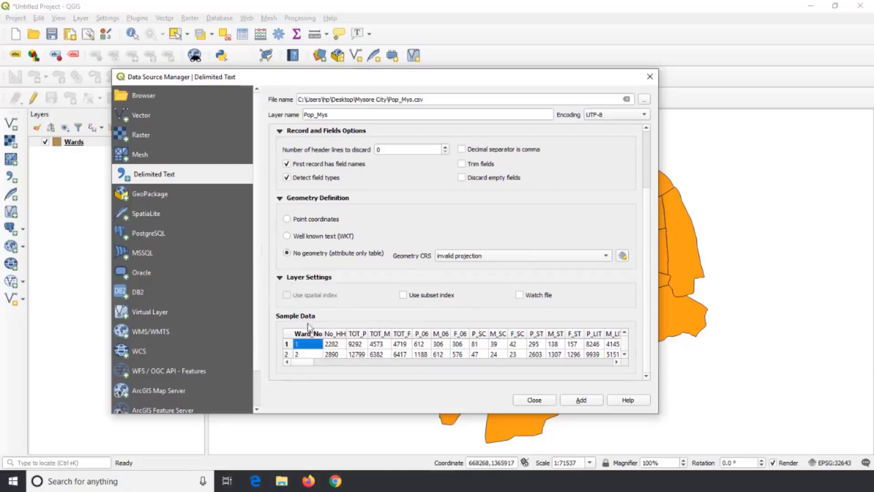
{"action": "left_click", "coordinate": [335, 344]}
{"action": "left_click", "coordinate": [361, 346]}
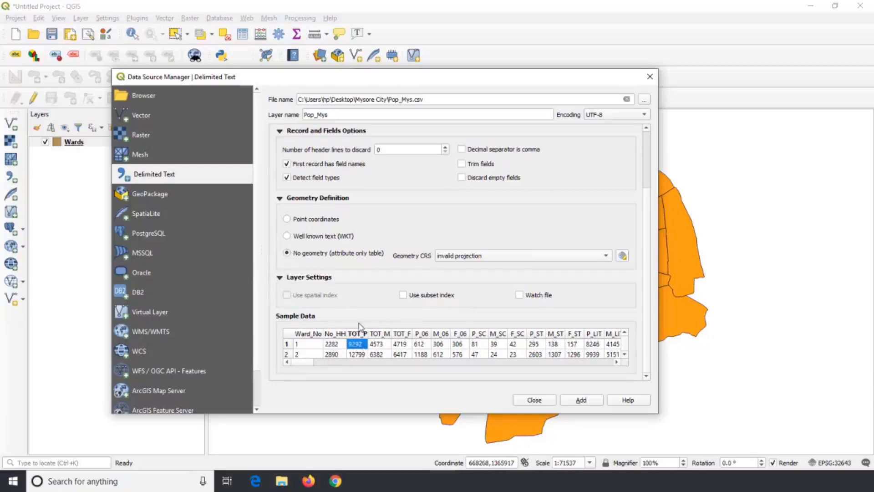
{"action": "left_click", "coordinate": [582, 403]}
{"action": "left_click", "coordinate": [542, 403]}
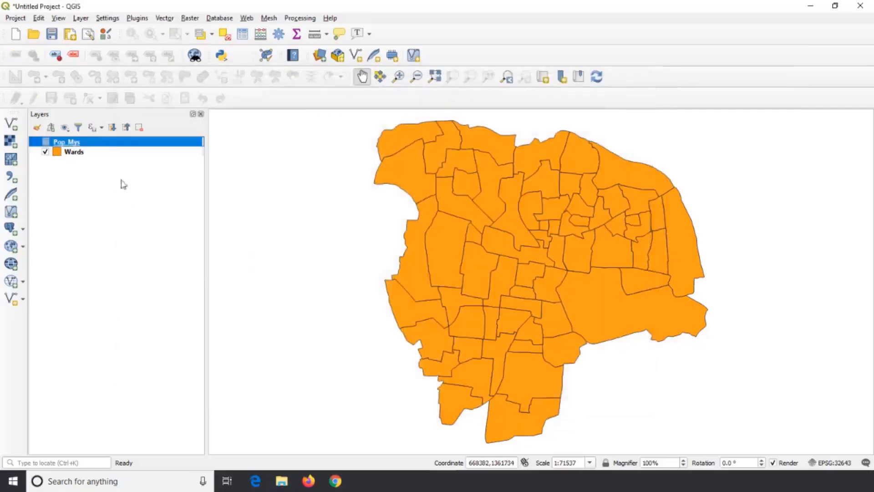
- Join the Pop_Mys table to the Wards layer with Ward_No as both join field and target field, and accept the layer properties
{"action": "right_click", "coordinate": [93, 154]}
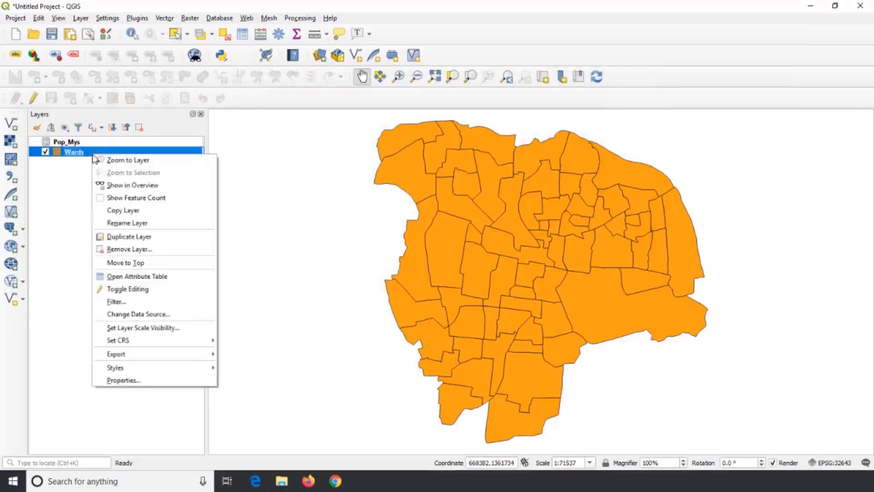
{"action": "left_click", "coordinate": [156, 380]}
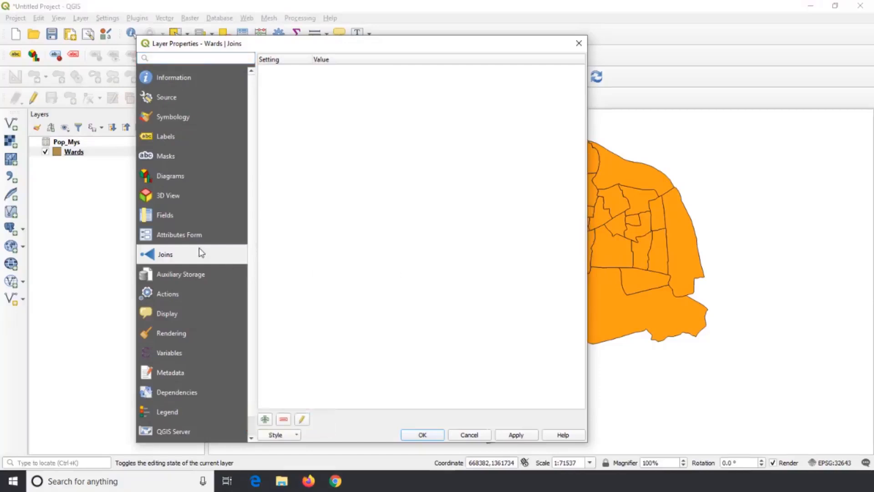
{"action": "left_click", "coordinate": [264, 419]}
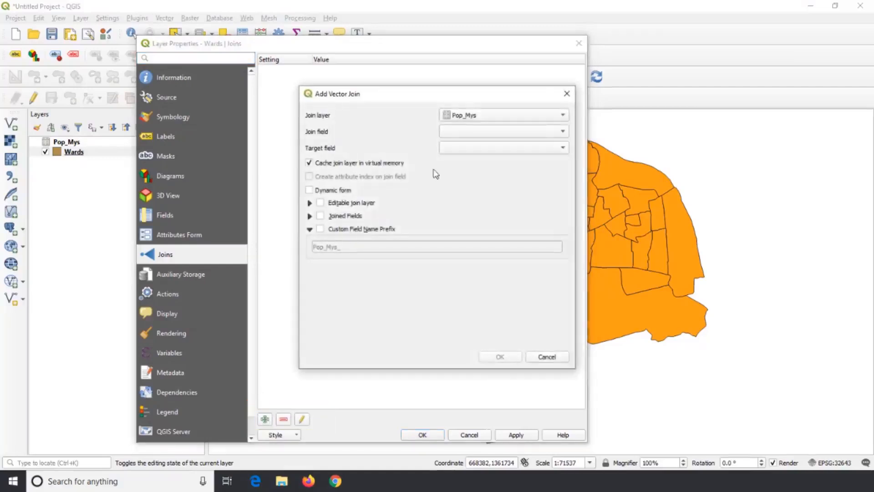
{"action": "left_click", "coordinate": [484, 117]}
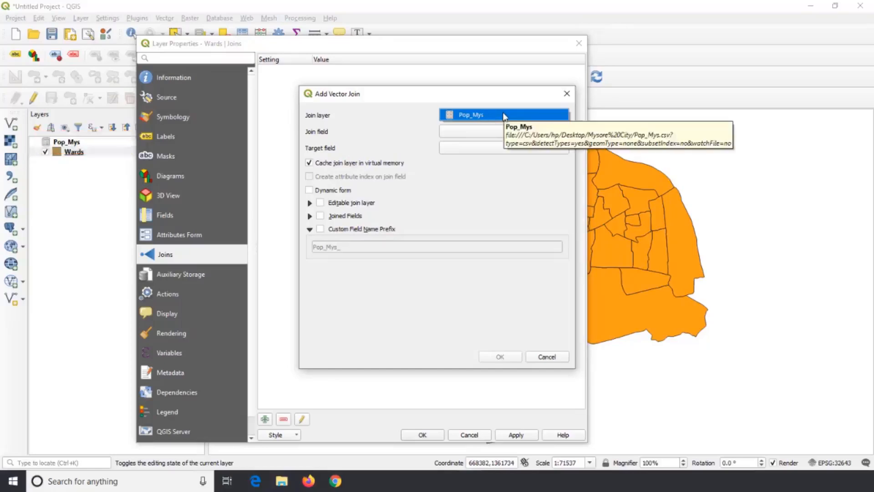
{"action": "left_click", "coordinate": [504, 115]}
{"action": "left_click", "coordinate": [562, 131]}
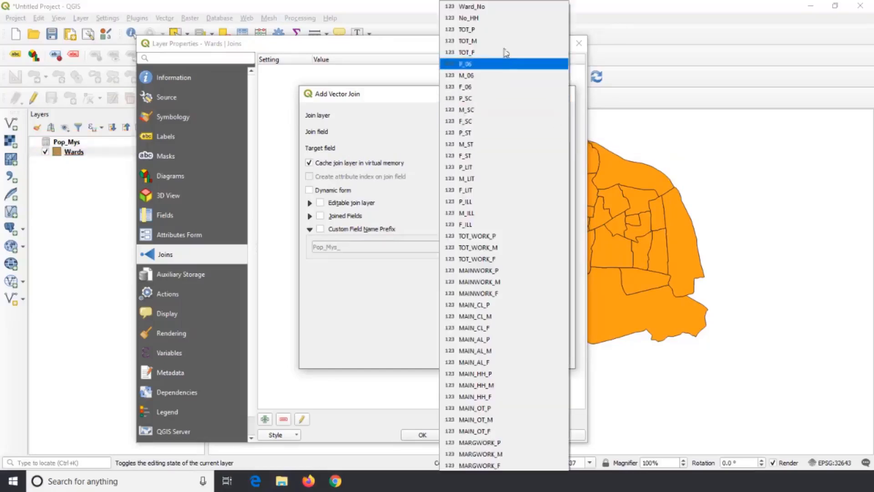
{"action": "left_click", "coordinate": [498, 9]}
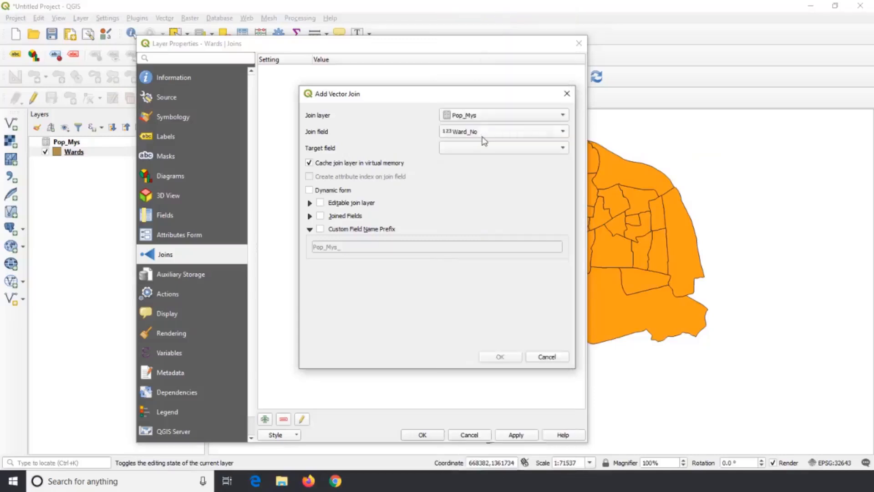
{"action": "left_click", "coordinate": [540, 149]}
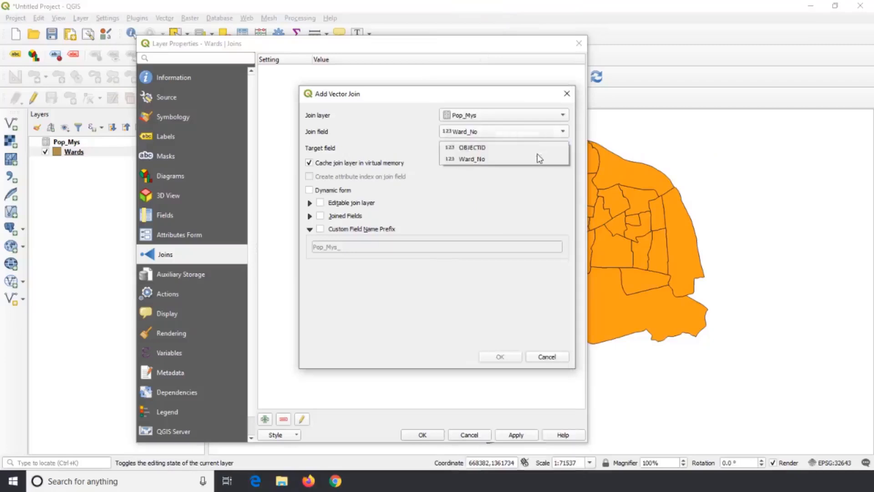
{"action": "left_click", "coordinate": [525, 159]}
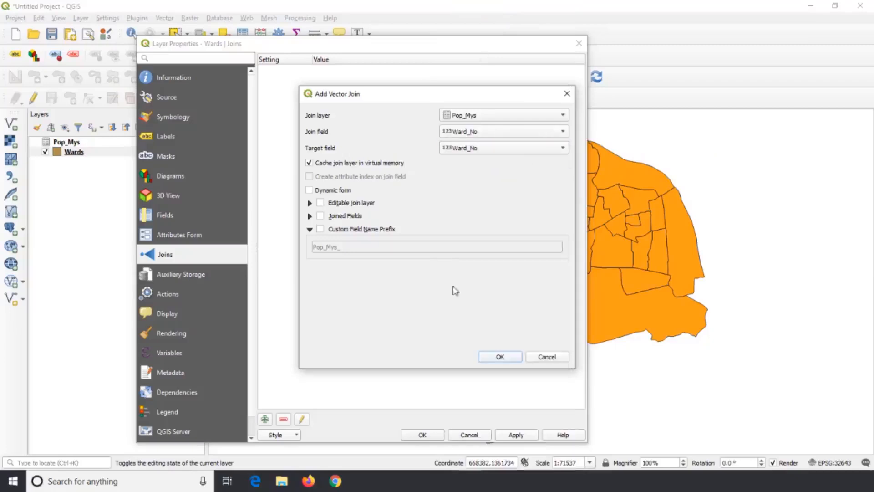
{"action": "left_click", "coordinate": [500, 356]}
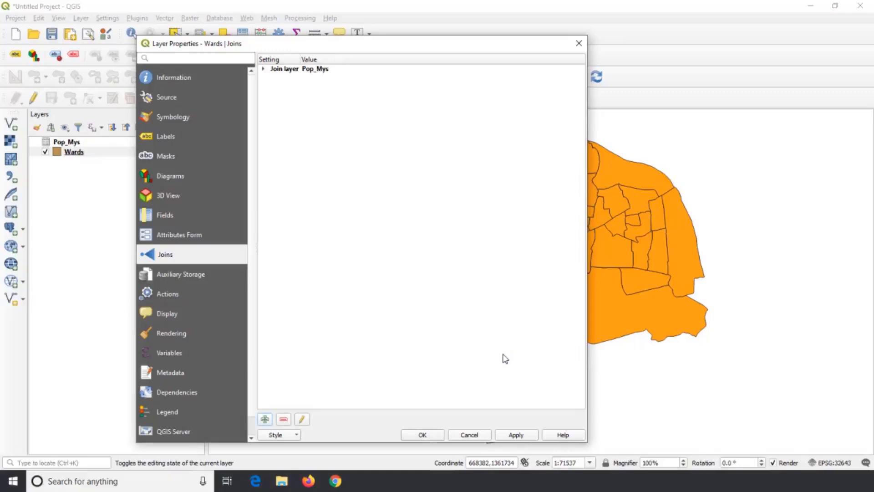
{"action": "left_click", "coordinate": [263, 69]}
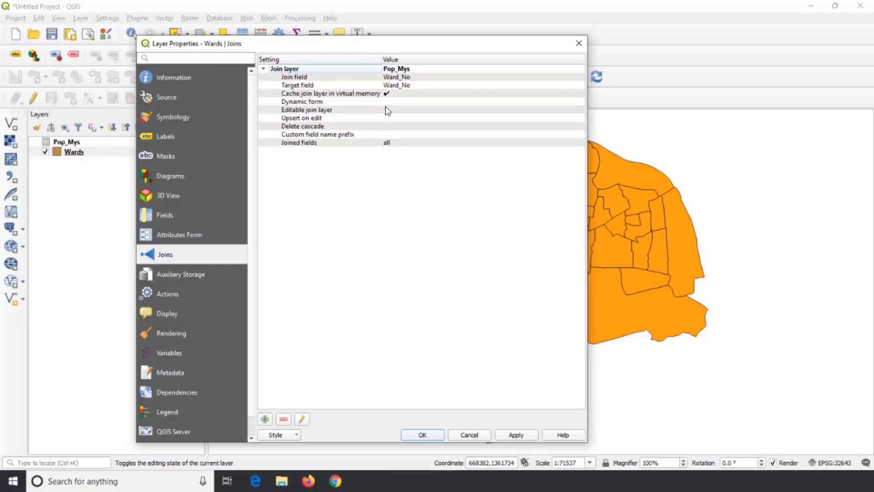
{"action": "left_click", "coordinate": [422, 435]}
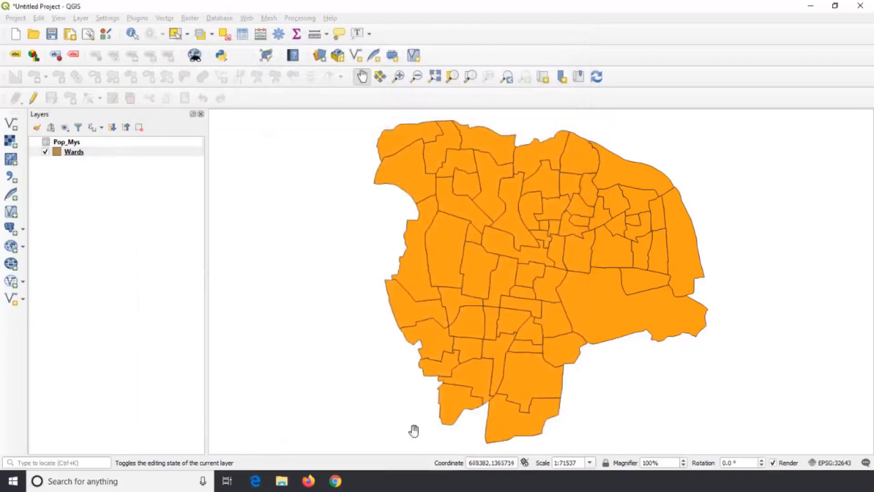
- Open the Wards layer's attribute table and examine the joined Pop_Mys census fields down to the last rows
{"action": "right_click", "coordinate": [85, 154]}
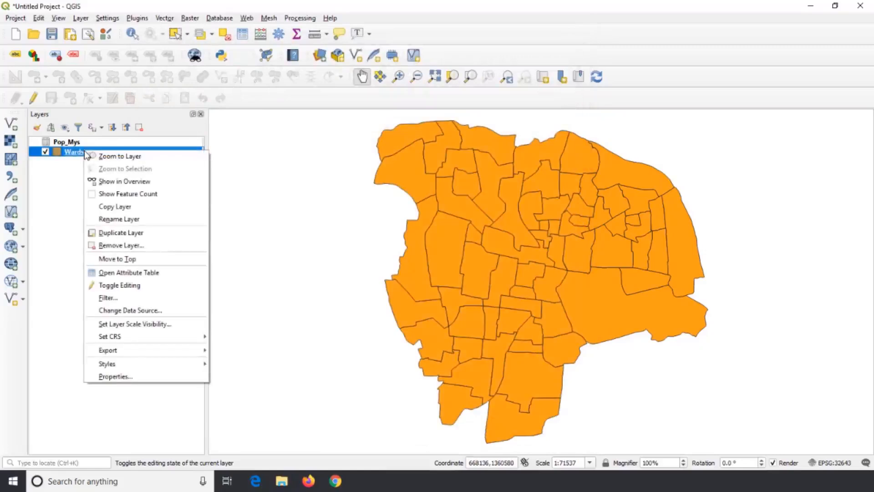
{"action": "left_click", "coordinate": [149, 274]}
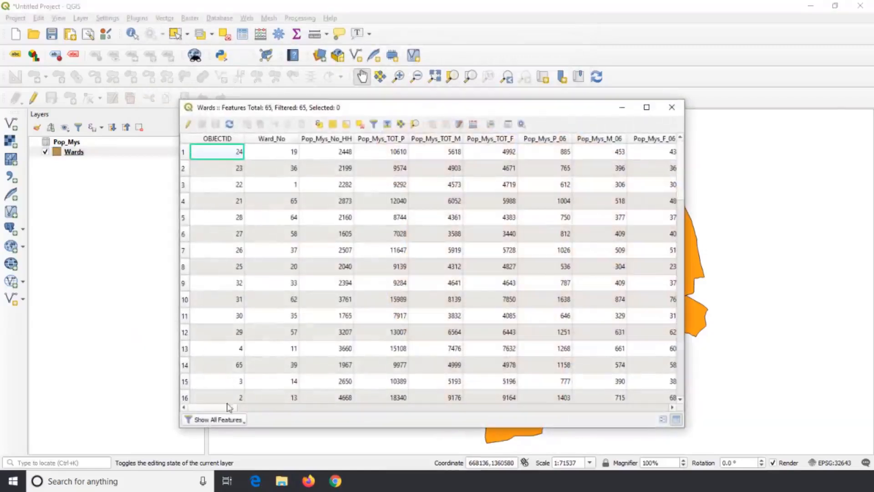
{"action": "left_click_drag", "start_coordinate": [228, 409], "coordinate": [197, 398]}
{"action": "scroll", "coordinate": [245, 200], "scroll_direction": "down", "scroll_amount": 16}
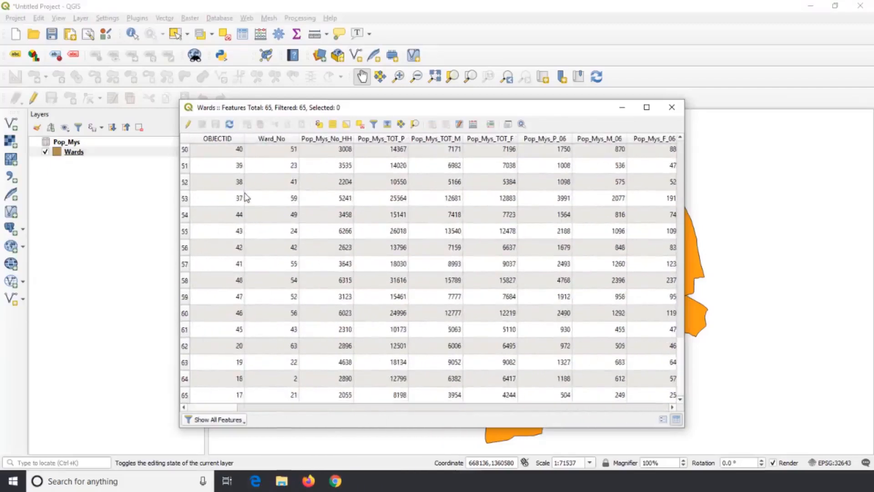
- Return to the first rows of the Wards attribute table and close the table
{"action": "scroll", "coordinate": [245, 197], "scroll_direction": "up", "scroll_amount": 16}
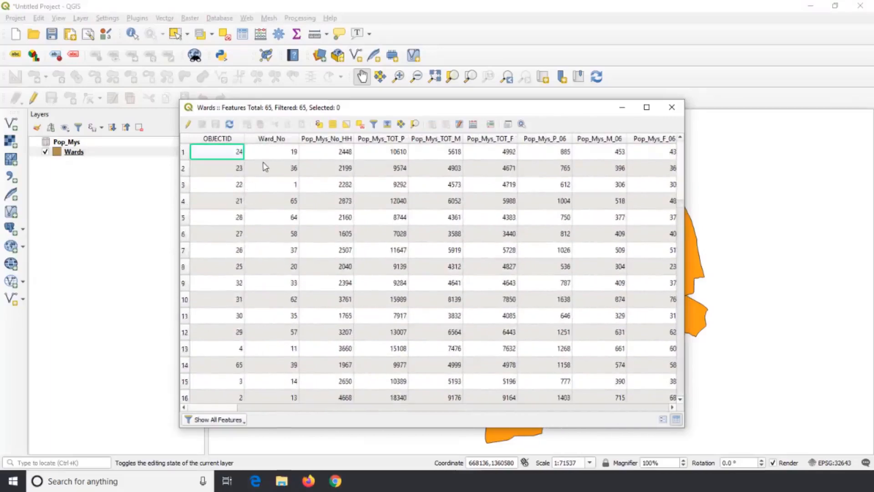
{"action": "left_click", "coordinate": [671, 107]}
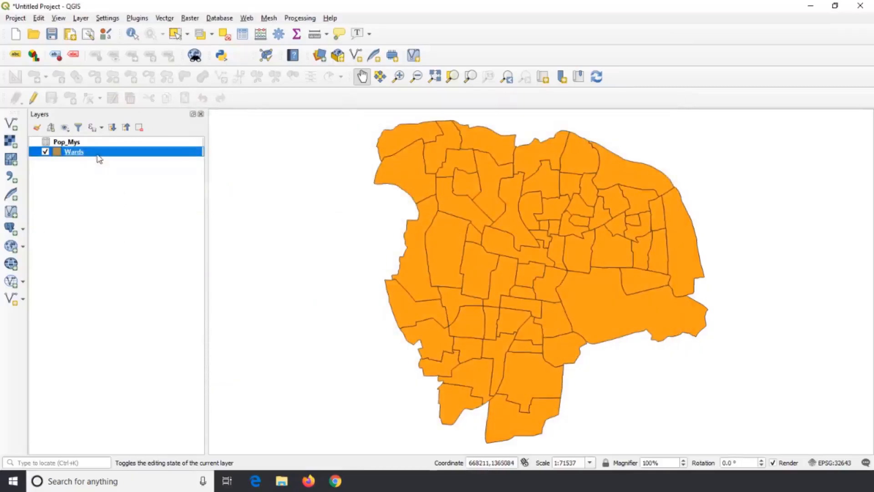
{"action": "right_click", "coordinate": [96, 154]}
{"action": "left_click", "coordinate": [57, 210]}
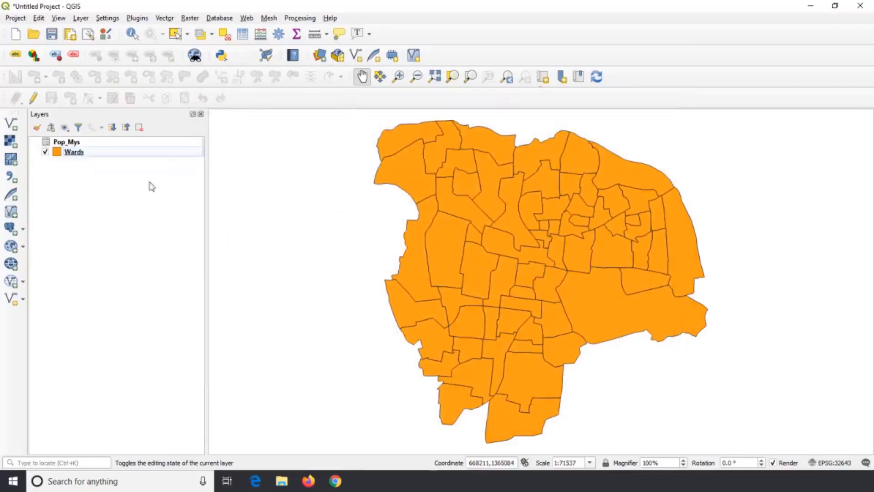
- Start exporting the Wards layer's features with its joined census fields in ESRI Shapefile format
{"action": "left_click", "coordinate": [80, 156]}
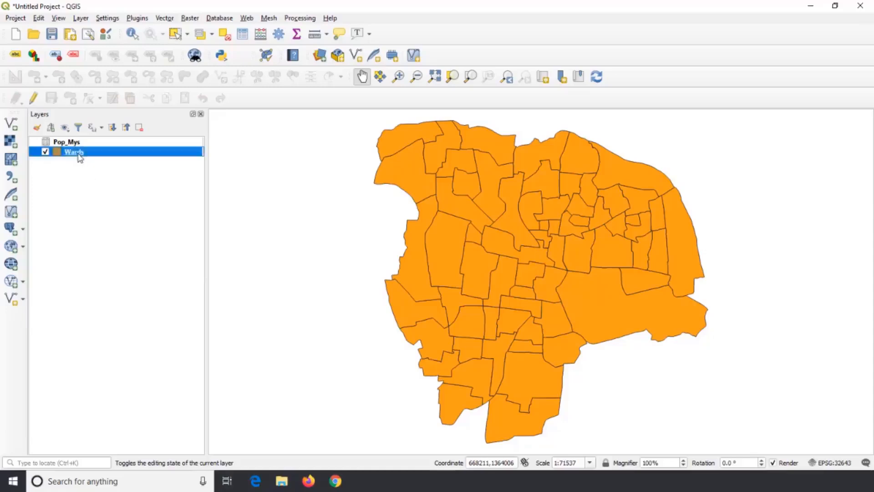
{"action": "right_click", "coordinate": [80, 157]}
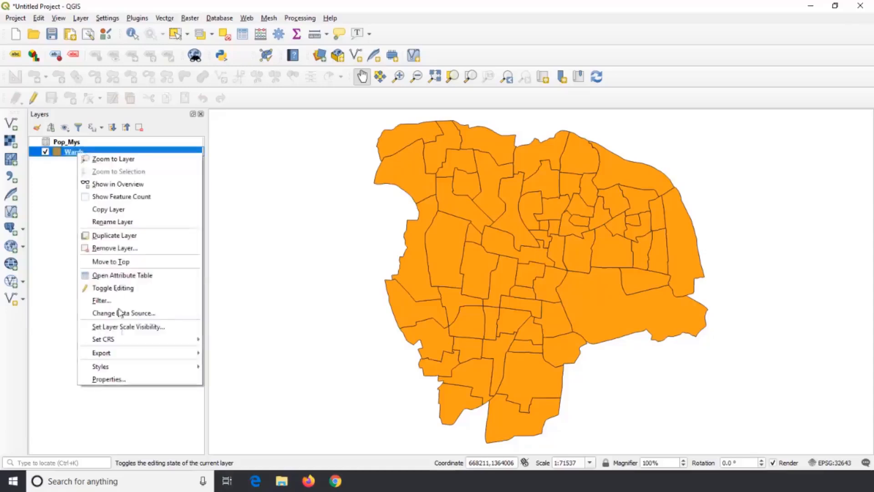
{"action": "mouse_move", "coordinate": [169, 357]}
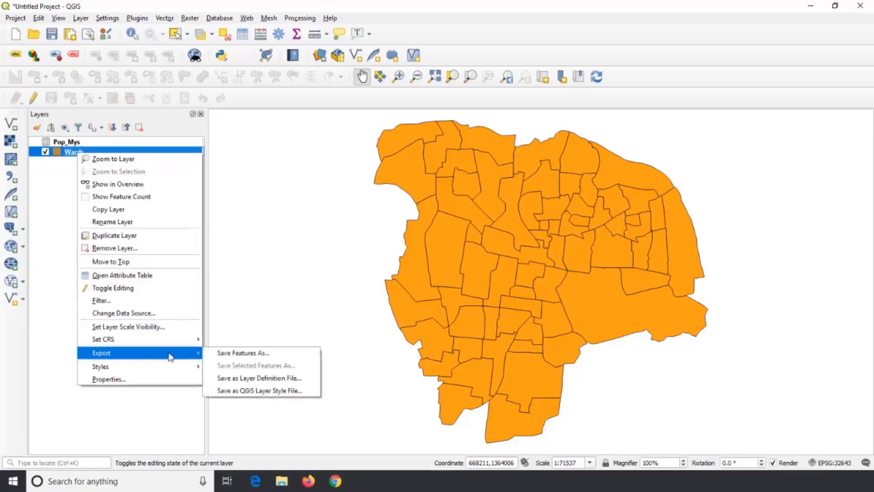
{"action": "left_click", "coordinate": [273, 354]}
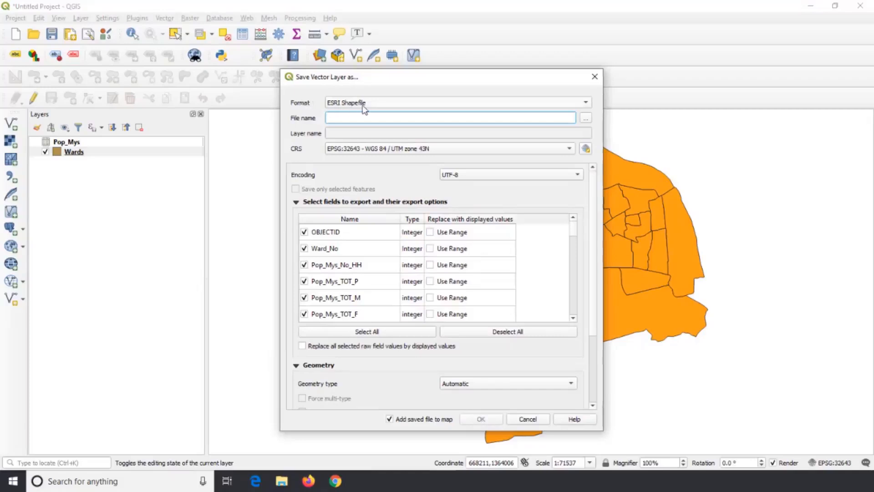
{"action": "left_click", "coordinate": [588, 104]}
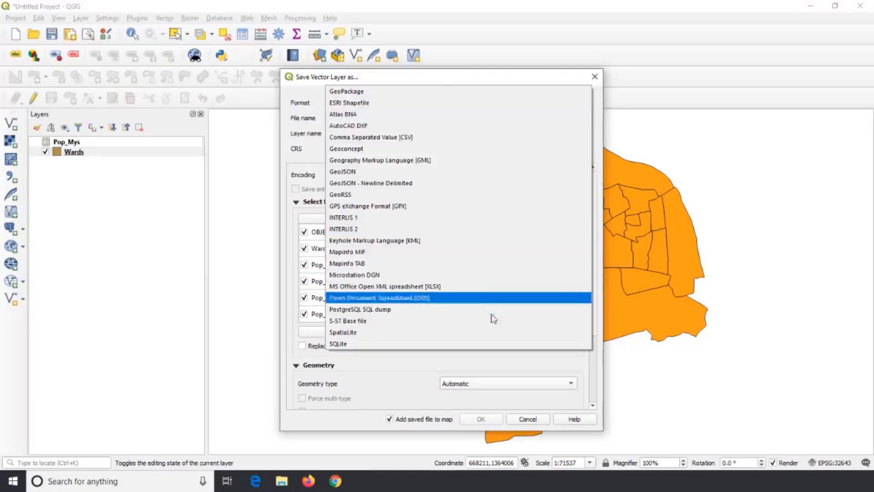
{"action": "left_click", "coordinate": [471, 108]}
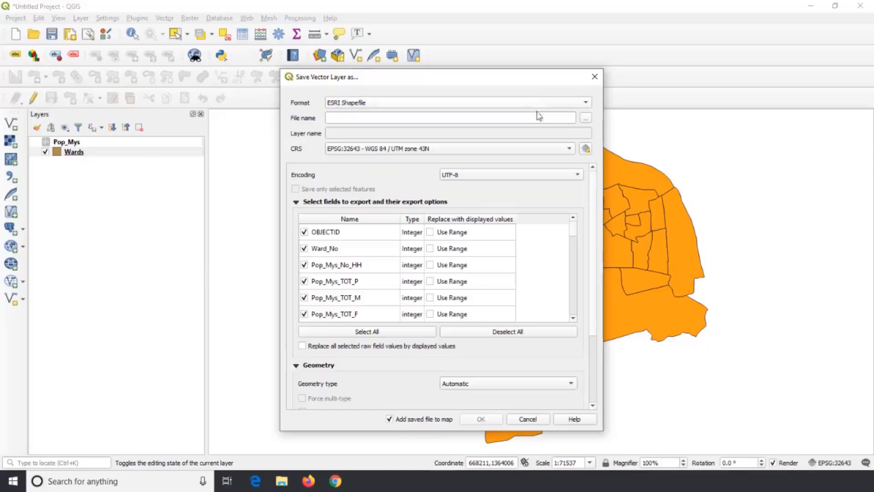
- Save the export as Mys_Pop_Data.shp in the Mysore City folder with CRS EPSG:32643 and add it to the map
{"action": "left_click", "coordinate": [586, 120]}
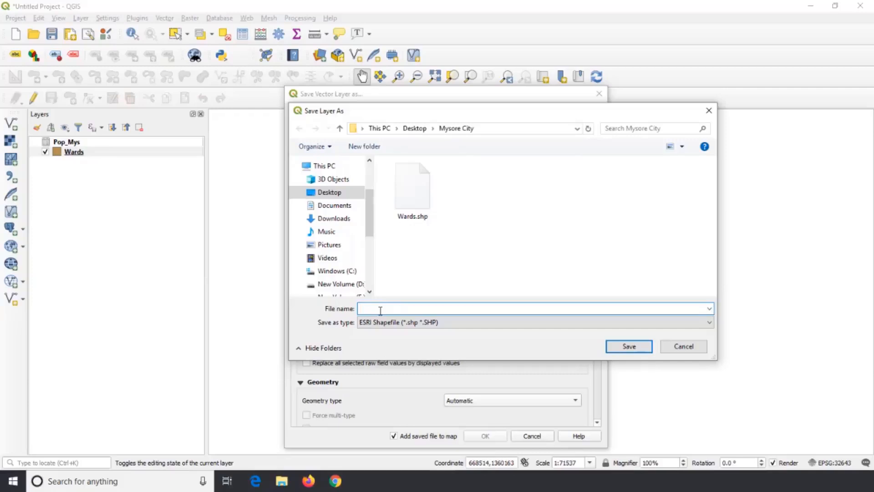
{"action": "type", "text": "Mys_Pop_Data"}
{"action": "left_click", "coordinate": [381, 310]}
{"action": "key", "text": "BackSpace"}
{"action": "type", "text": "Pop_Data"}
{"action": "left_click", "coordinate": [628, 347]}
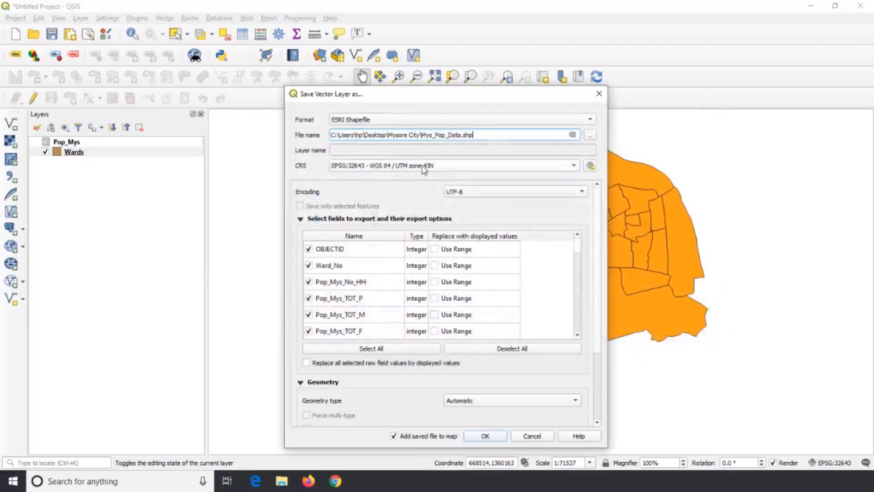
{"action": "mouse_move", "coordinate": [425, 170]}
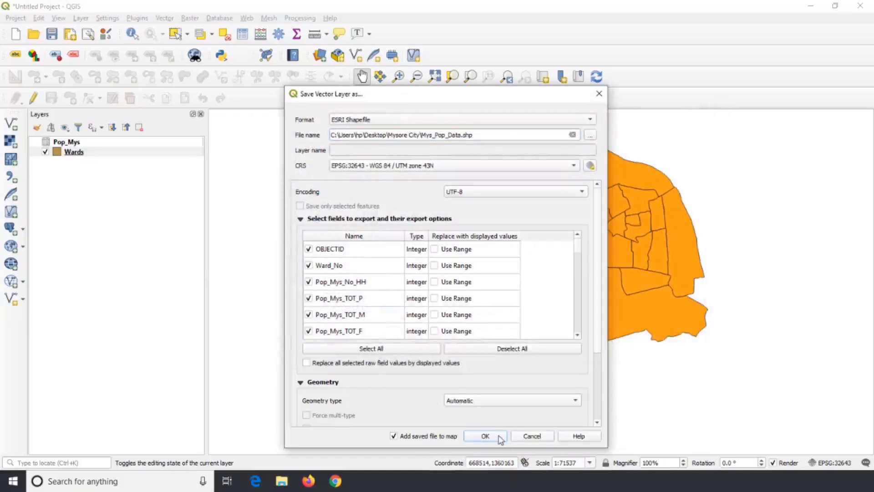
{"action": "left_click", "coordinate": [485, 436]}
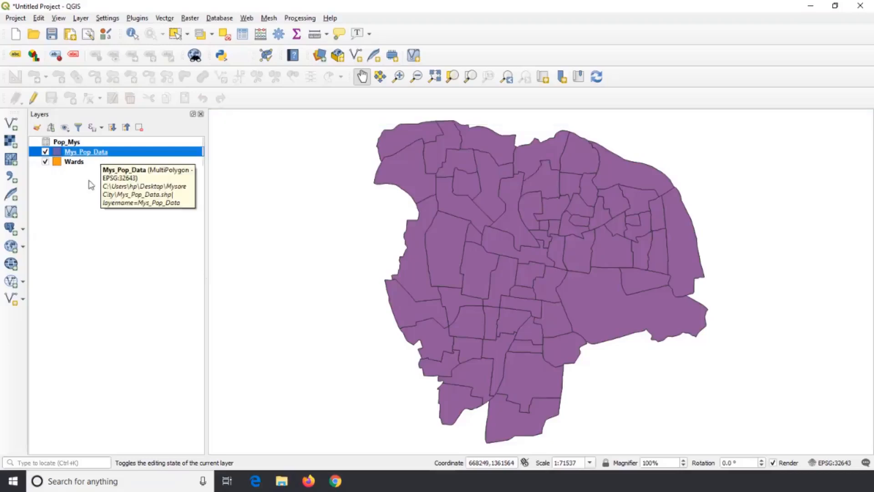
- Examine the census fields in the Mys_Pop_Data layer's attribute table, and close the table
{"action": "right_click", "coordinate": [88, 157]}
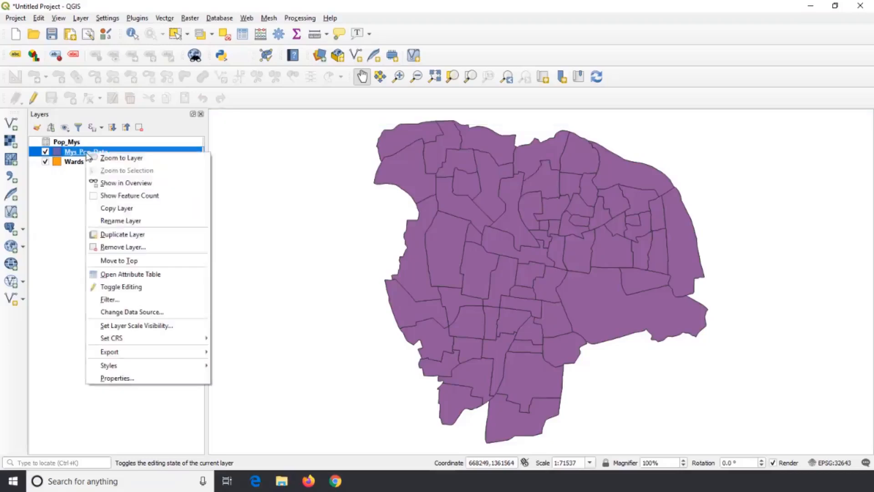
{"action": "left_click", "coordinate": [146, 274]}
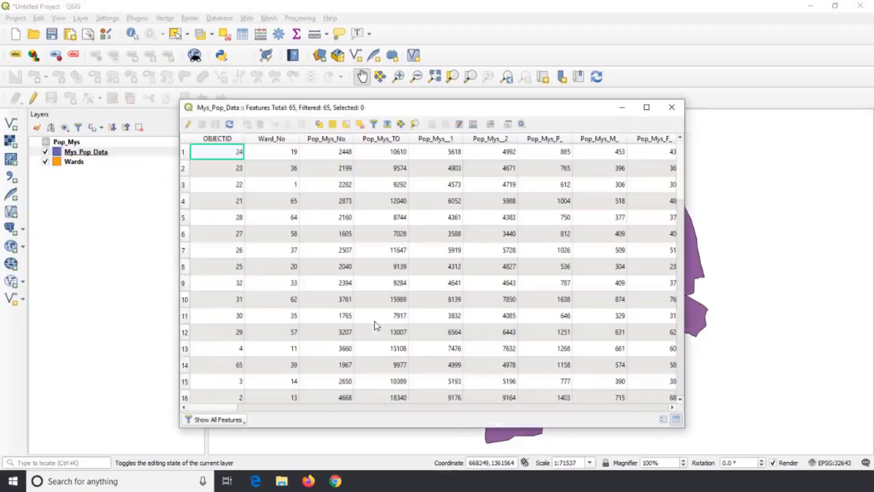
{"action": "left_click_drag", "start_coordinate": [264, 407], "coordinate": [203, 415]}
{"action": "left_click", "coordinate": [671, 107]}
- Remove the Wards layer and the Pop_Mys table from the project, leaving only Mys_Pop_Data
{"action": "right_click", "coordinate": [84, 163]}
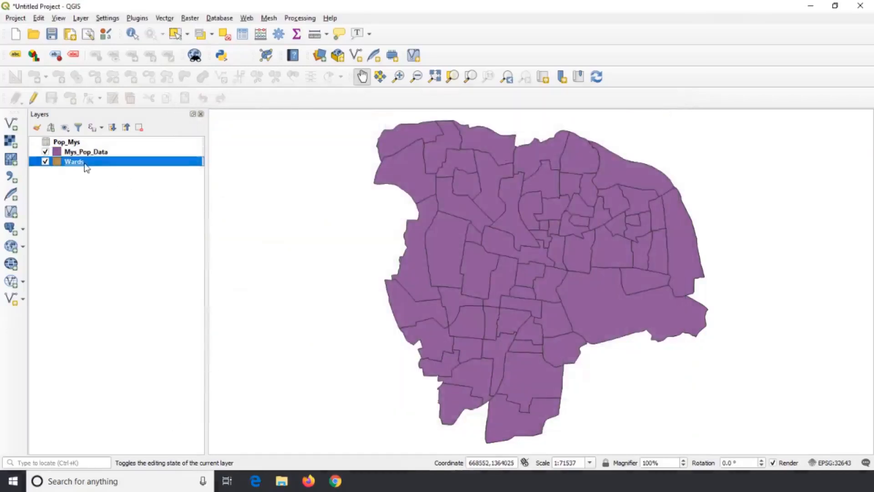
{"action": "left_click", "coordinate": [133, 258]}
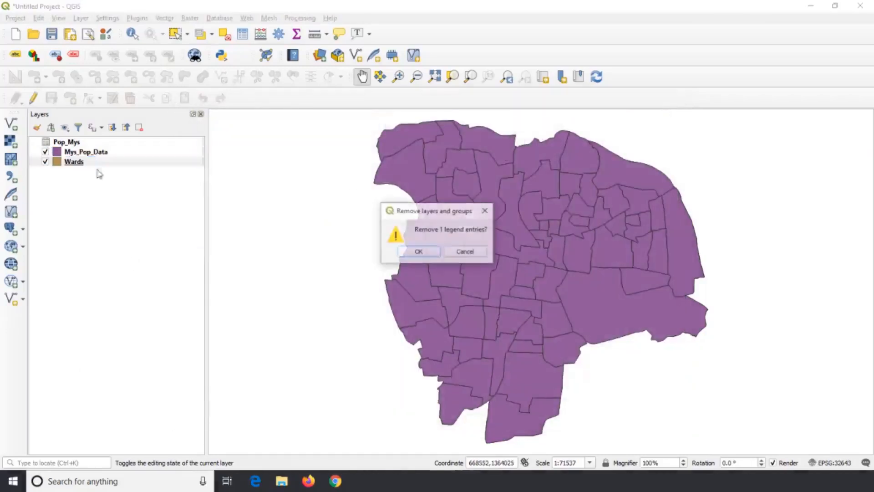
{"action": "left_click", "coordinate": [418, 254]}
{"action": "left_click", "coordinate": [87, 144]}
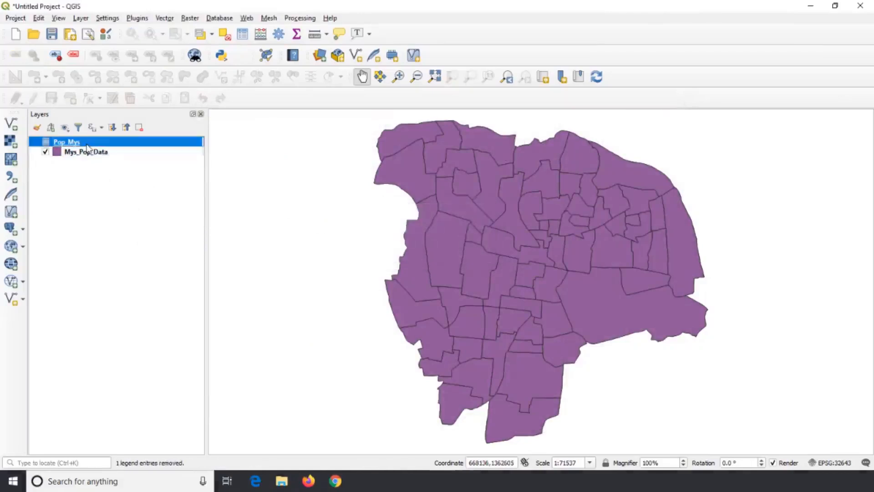
{"action": "right_click", "coordinate": [87, 144]}
{"action": "left_click", "coordinate": [121, 199]}
{"action": "left_click", "coordinate": [419, 252]}
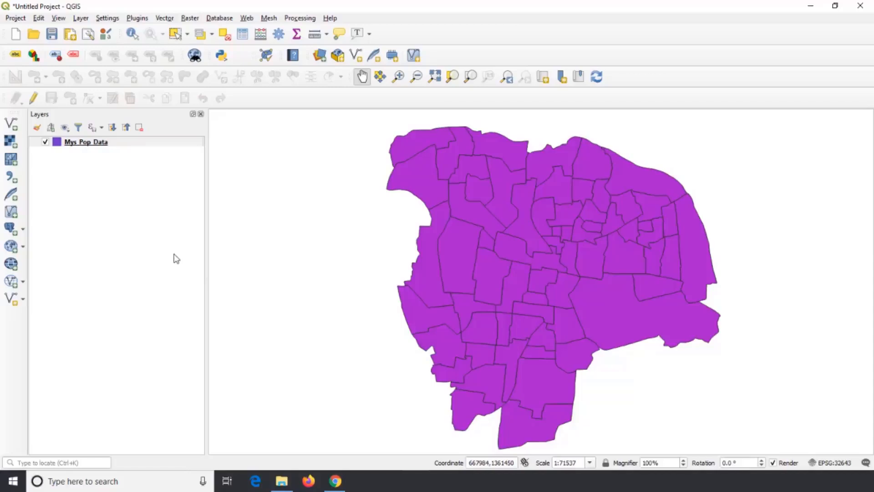
- Open the Mys_Pop_Data layer's symbology properties and move the dialog so the map stays partly in view
{"action": "right_click", "coordinate": [105, 143]}
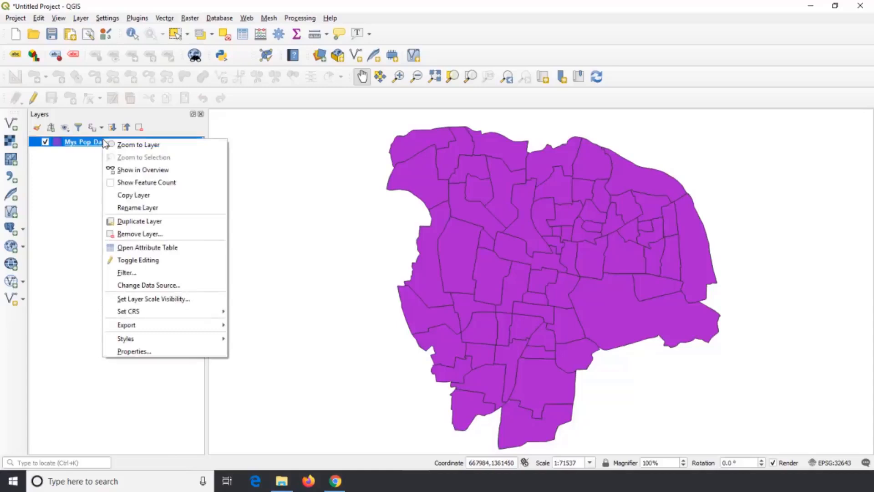
{"action": "left_click", "coordinate": [146, 351]}
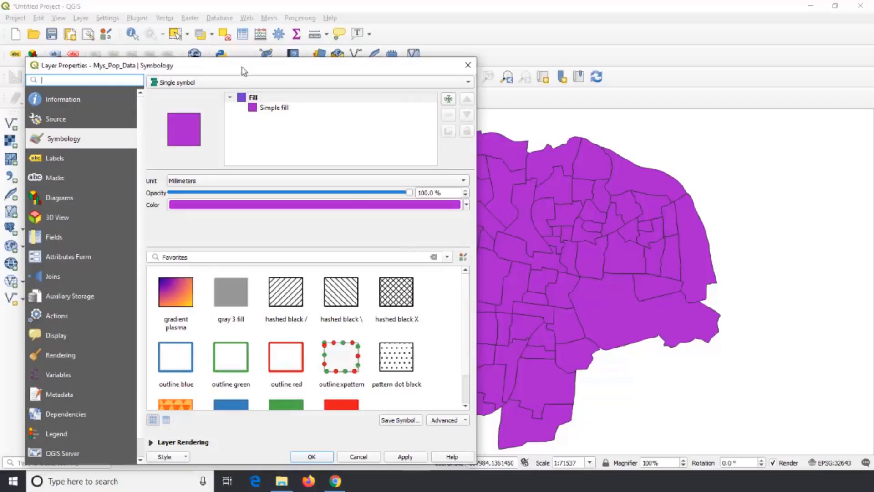
{"action": "left_click_drag", "start_coordinate": [241, 66], "coordinate": [319, 56]}
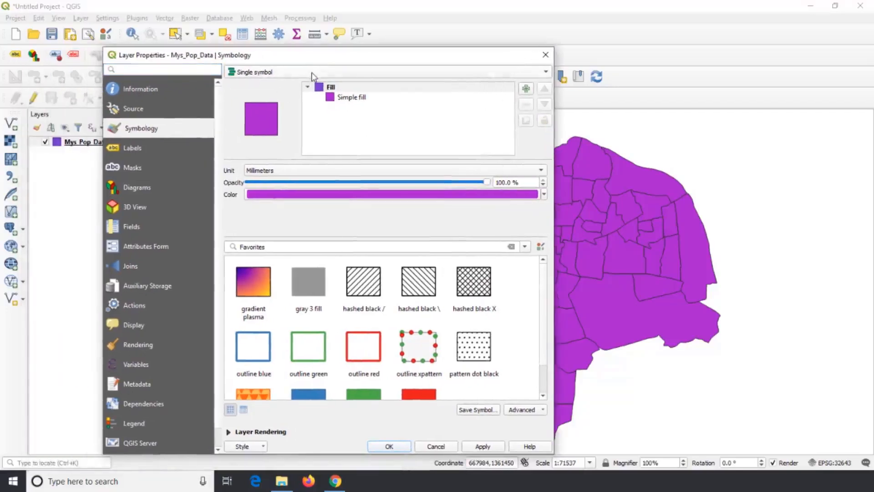
{"action": "left_click_drag", "start_coordinate": [326, 61], "coordinate": [266, 51]}
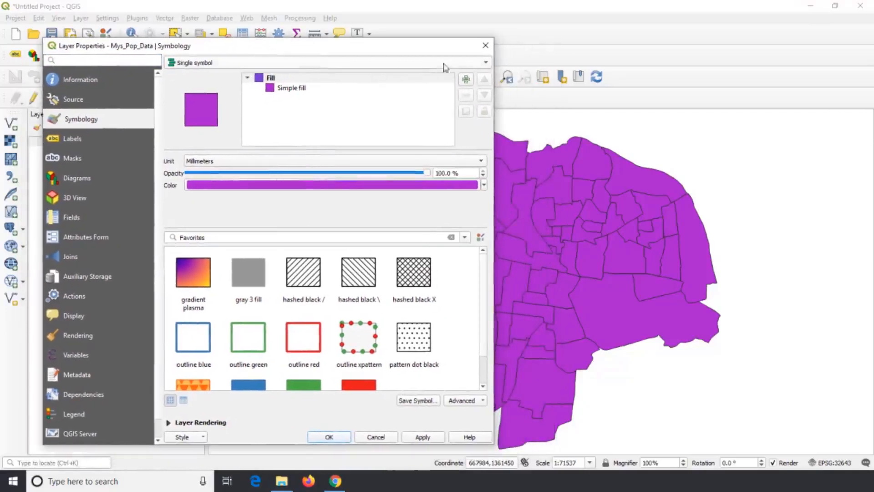
- Set the Mys_Pop_Data layer's symbology to No symbols and apply it to the map
{"action": "left_click", "coordinate": [484, 65]}
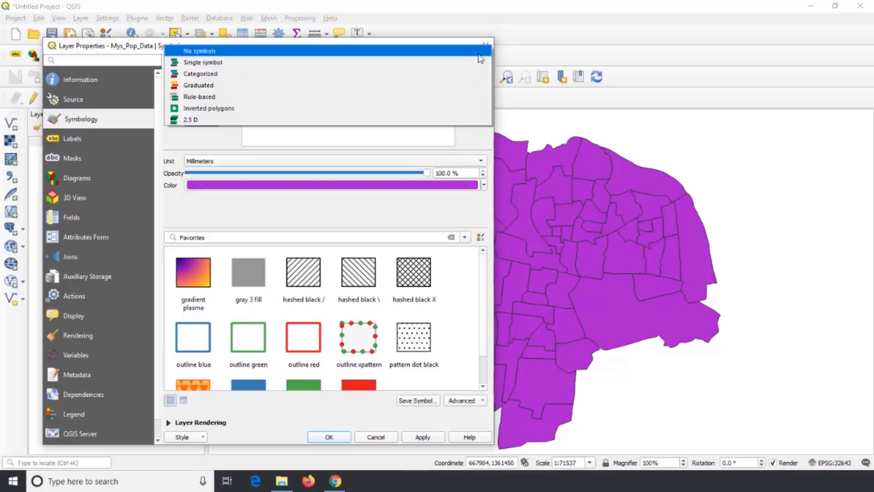
{"action": "left_click", "coordinate": [480, 51]}
{"action": "left_click", "coordinate": [423, 437]}
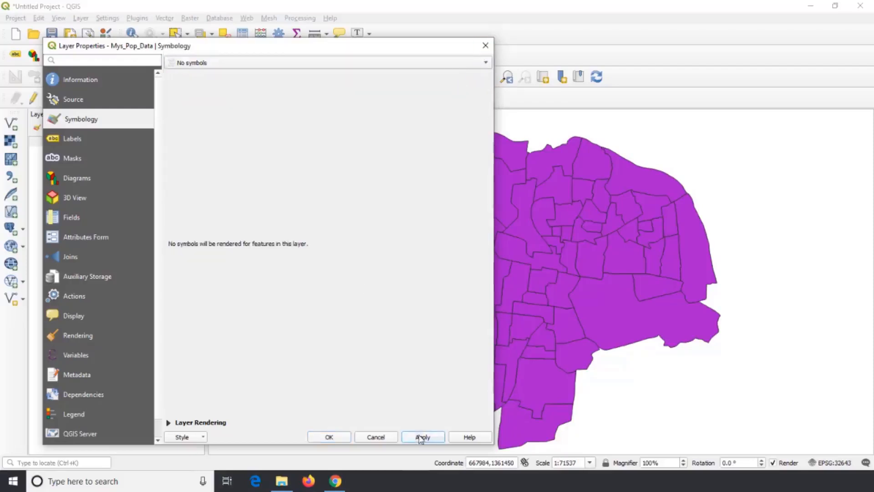
{"action": "left_click_drag", "start_coordinate": [453, 55], "coordinate": [438, 35]}
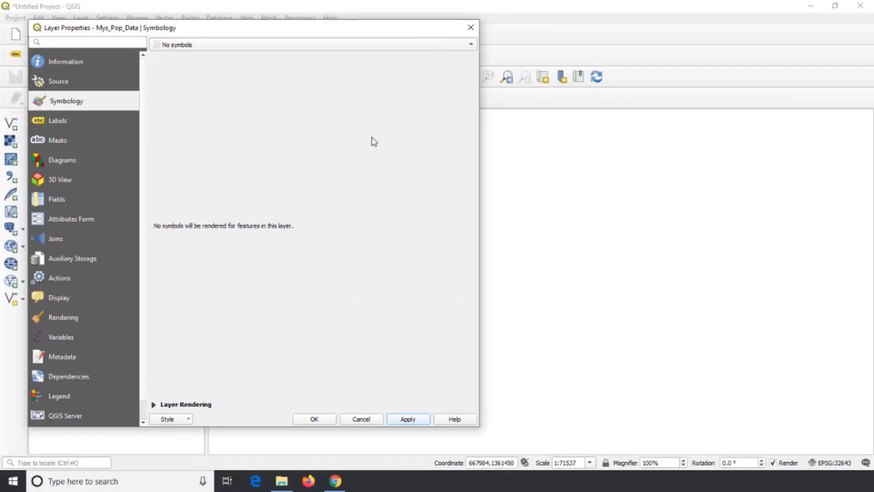
- Set the Mys_Pop_Data layer's symbology to Single symbol and apply it to the map
{"action": "left_click", "coordinate": [467, 46]}
{"action": "left_click", "coordinate": [351, 60]}
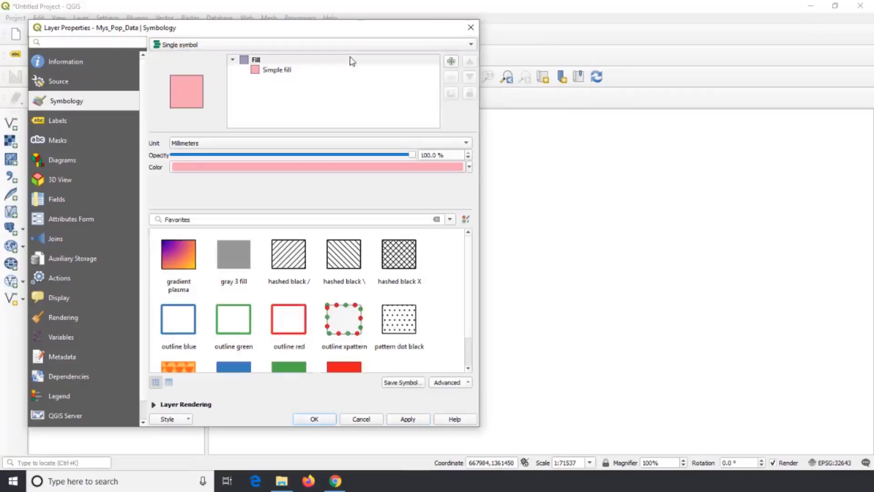
{"action": "left_click", "coordinate": [402, 419]}
{"action": "left_click_drag", "start_coordinate": [442, 29], "coordinate": [409, 28]}
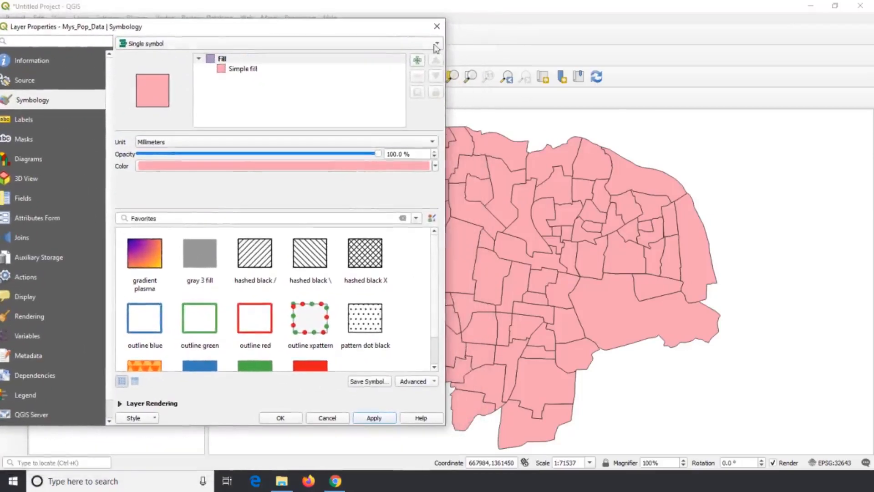
- Apply Categorized symbology to Mys_Pop_Data, classifying the wards by Ward_No with random colors
{"action": "left_click", "coordinate": [433, 47]}
{"action": "left_click", "coordinate": [296, 55]}
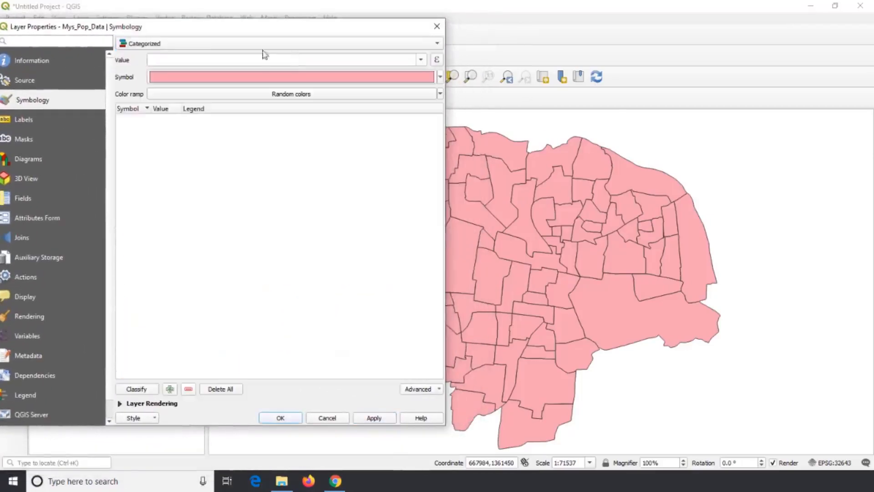
{"action": "left_click", "coordinate": [421, 59]}
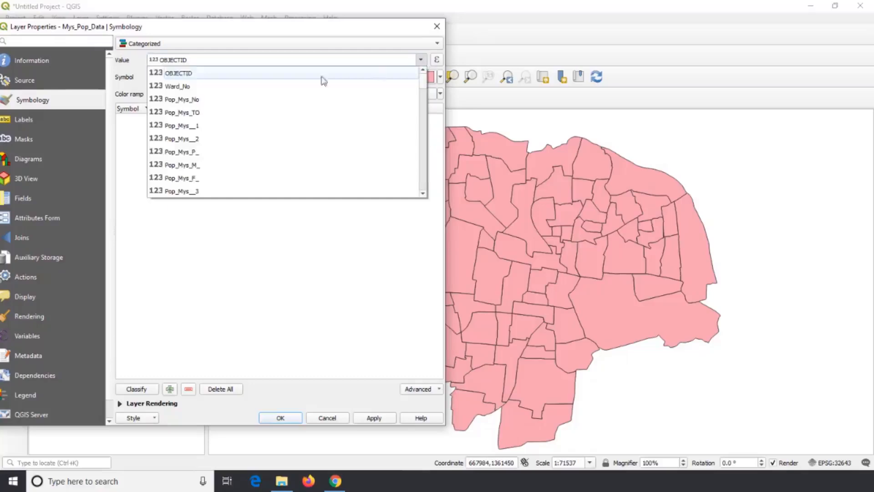
{"action": "left_click", "coordinate": [310, 84]}
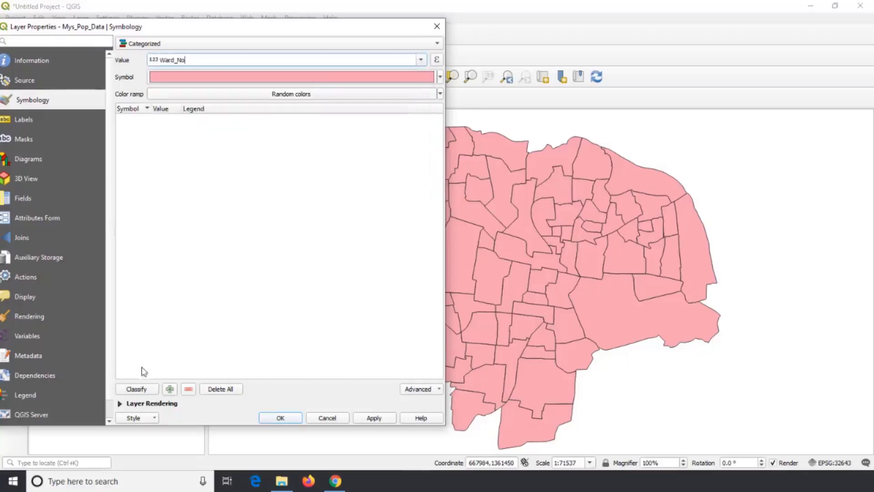
{"action": "left_click", "coordinate": [147, 388]}
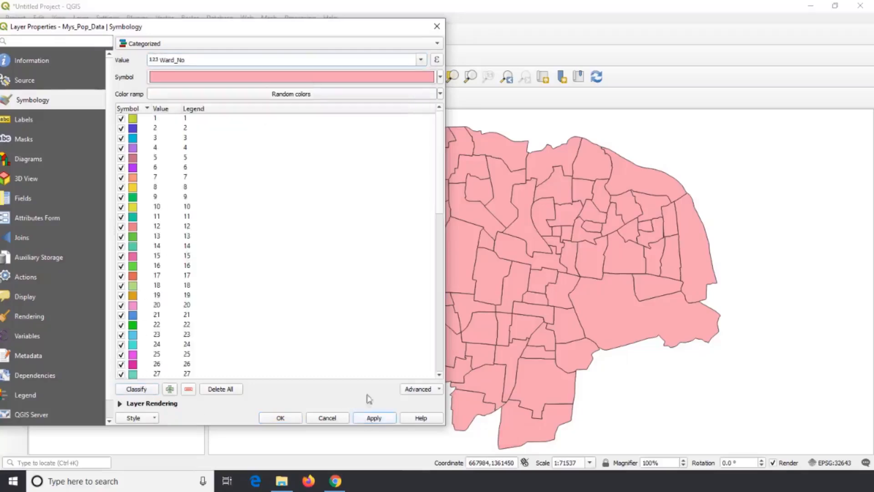
{"action": "left_click", "coordinate": [369, 418]}
{"action": "mouse_move", "coordinate": [413, 32]}
{"action": "left_mouse_down"}
{"action": "mouse_move", "coordinate": [221, 56]}
{"action": "mouse_move", "coordinate": [281, 36]}
{"action": "mouse_move", "coordinate": [419, 26]}
{"action": "left_mouse_up"}
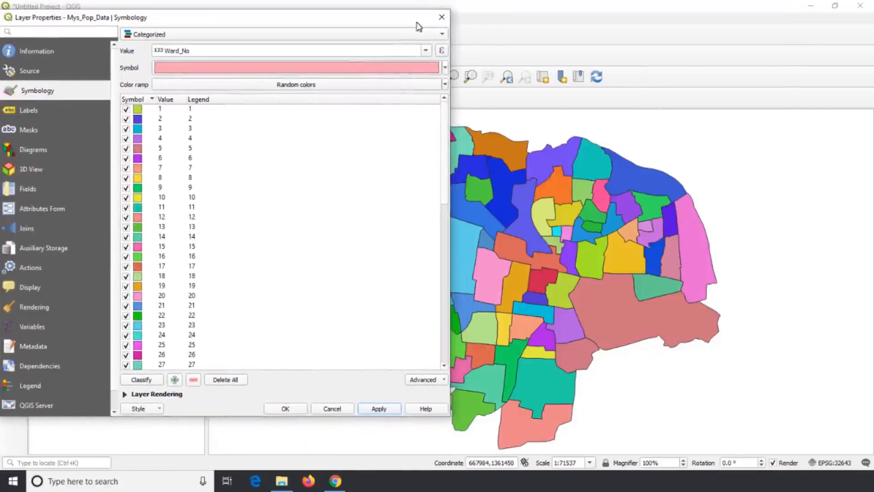
- Apply Graduated symbology to Mys_Pop_Data, classifying Ward_No into five Equal Count (Quantile) classes, and shift the dialog away from the map
{"action": "left_click", "coordinate": [445, 36]}
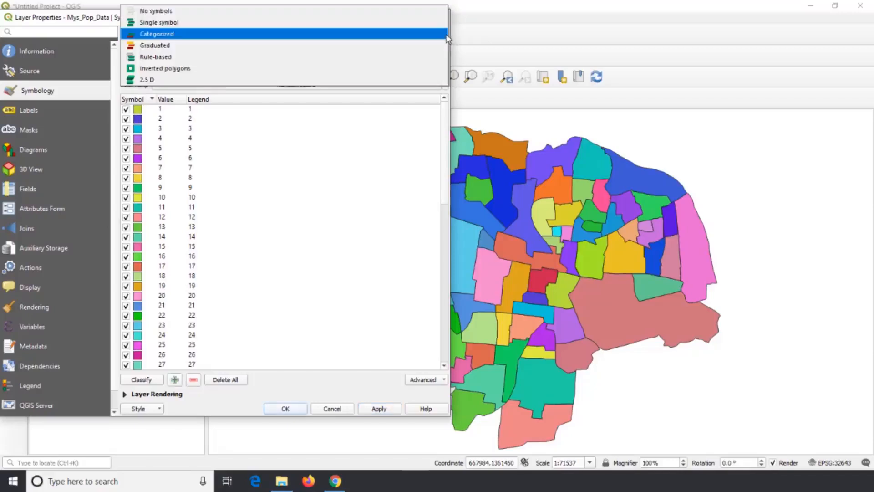
{"action": "left_click", "coordinate": [381, 46]}
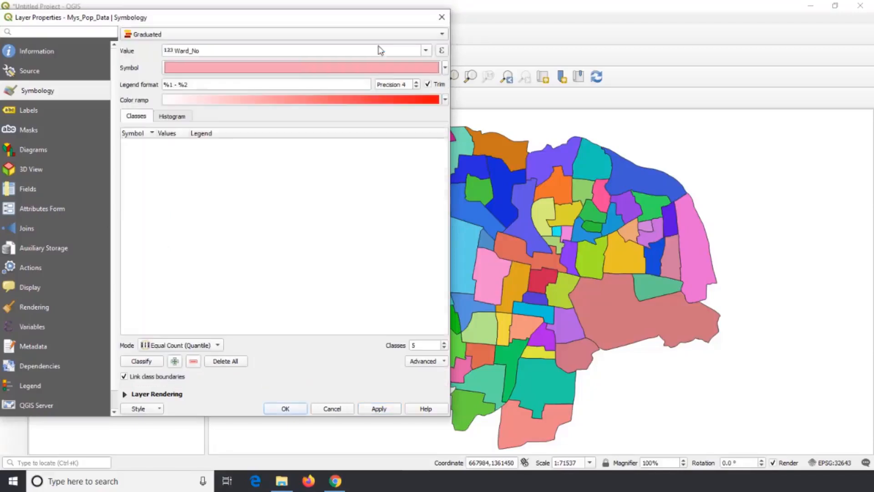
{"action": "left_click", "coordinate": [139, 363]}
{"action": "left_click", "coordinate": [371, 408]}
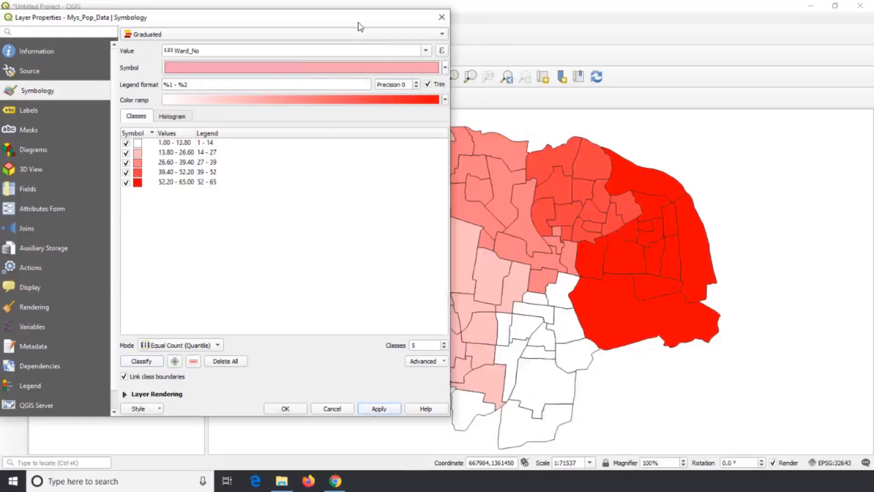
{"action": "left_click_drag", "start_coordinate": [357, 27], "coordinate": [292, 30]}
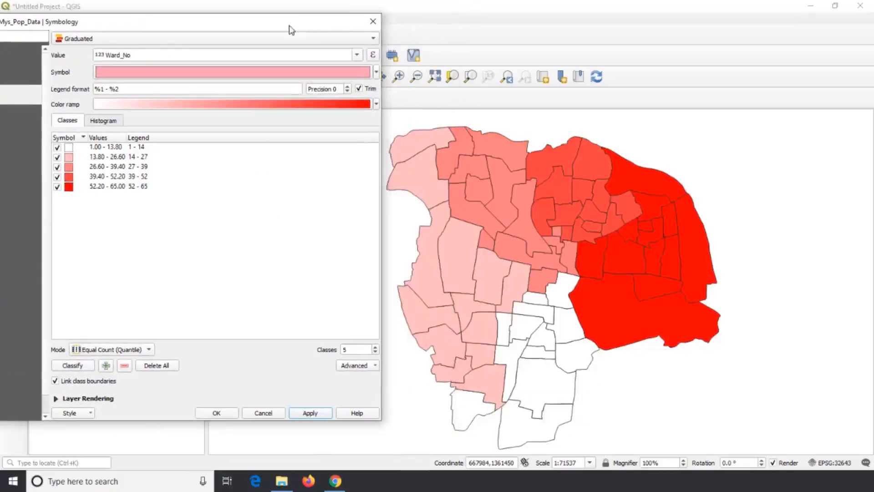
- Switch the layer to Rule-based symbology, count the features per rule, and open a new rule for editing, then dismiss its editor
{"action": "left_click", "coordinate": [370, 40]}
{"action": "left_click", "coordinate": [297, 52]}
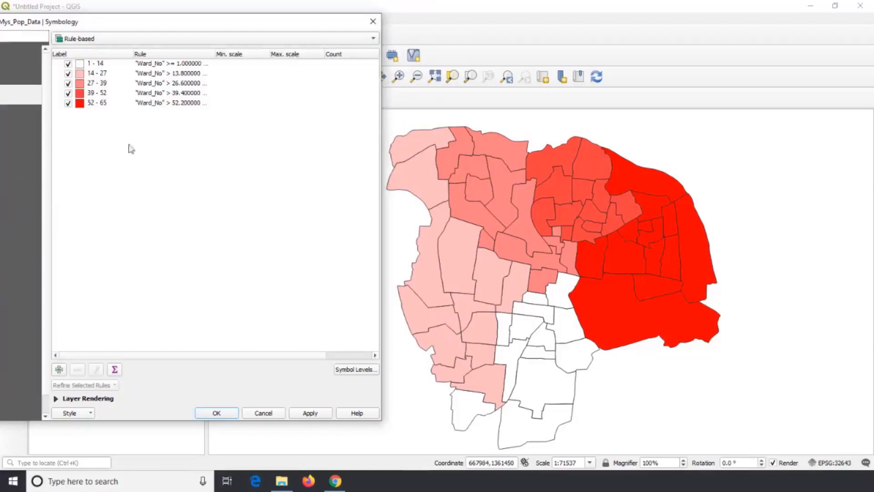
{"action": "left_click", "coordinate": [117, 369]}
{"action": "left_click", "coordinate": [59, 370]}
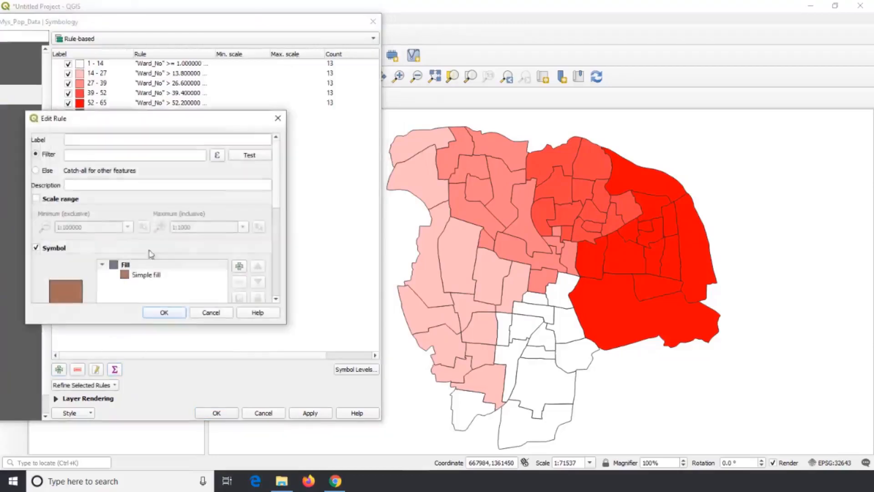
{"action": "left_click", "coordinate": [207, 311]}
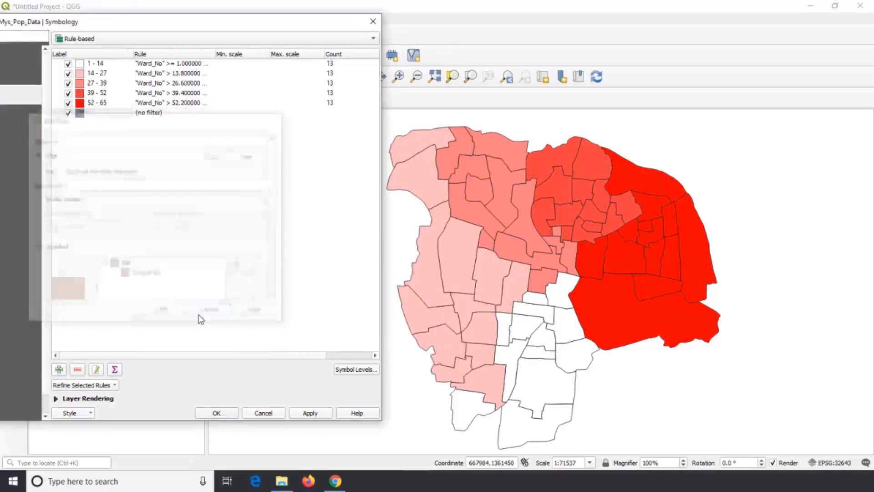
- Set the layer's symbology to Inverted polygons with the Rule-based sub renderer and apply it to the map
{"action": "left_click", "coordinate": [370, 41]}
{"action": "left_click", "coordinate": [322, 64]}
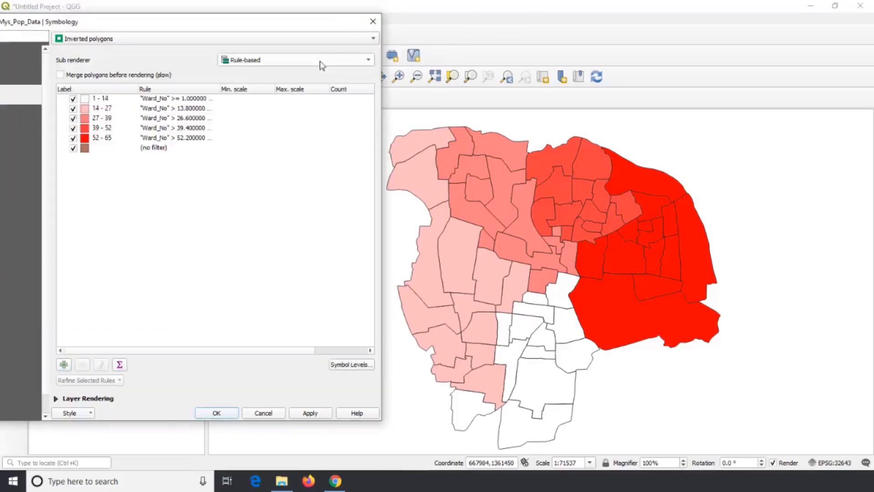
{"action": "left_click", "coordinate": [310, 415]}
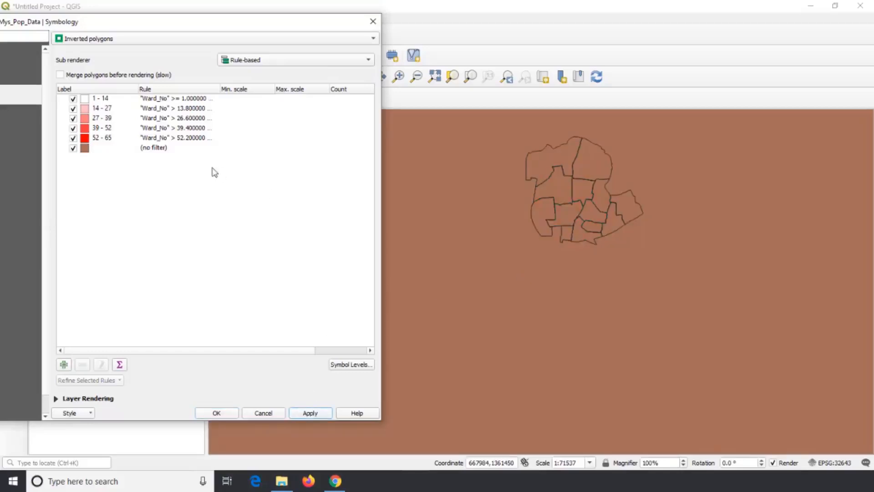
- Set the layer's symbology to 2.5 D with height 10 and angle 70° and apply it to the map
{"action": "left_click", "coordinate": [254, 39]}
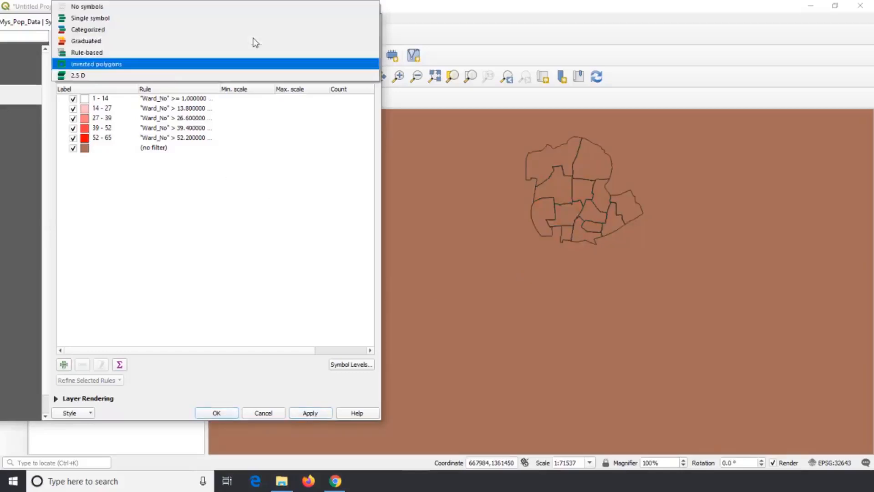
{"action": "left_click", "coordinate": [152, 75]}
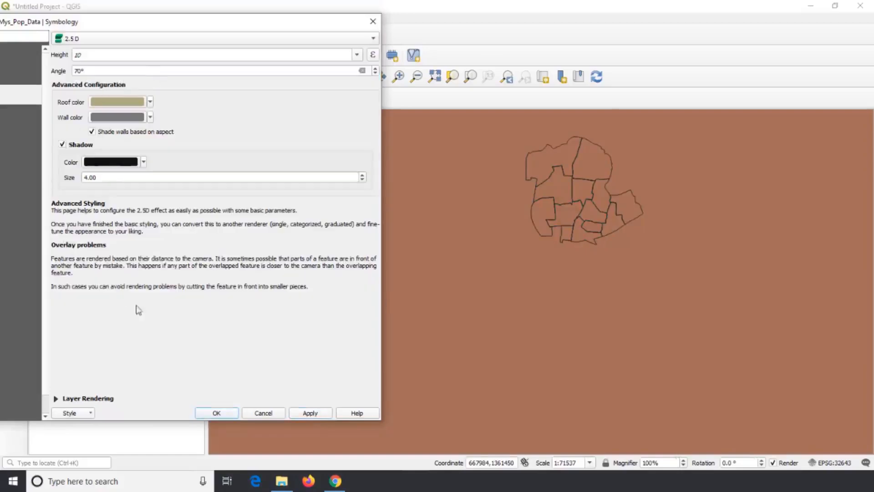
{"action": "left_click", "coordinate": [312, 413]}
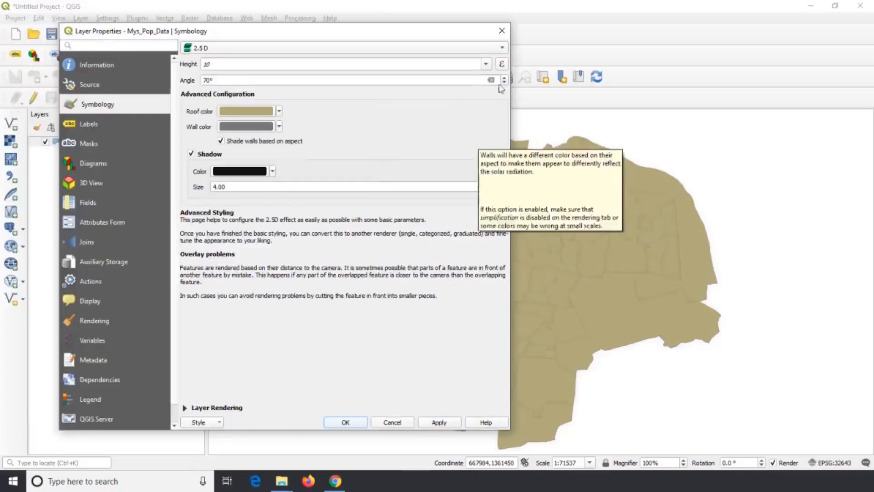
- Switch the layer to Graduated symbology and choose Pop_Mys_TO as the value field
{"action": "left_click", "coordinate": [505, 44]}
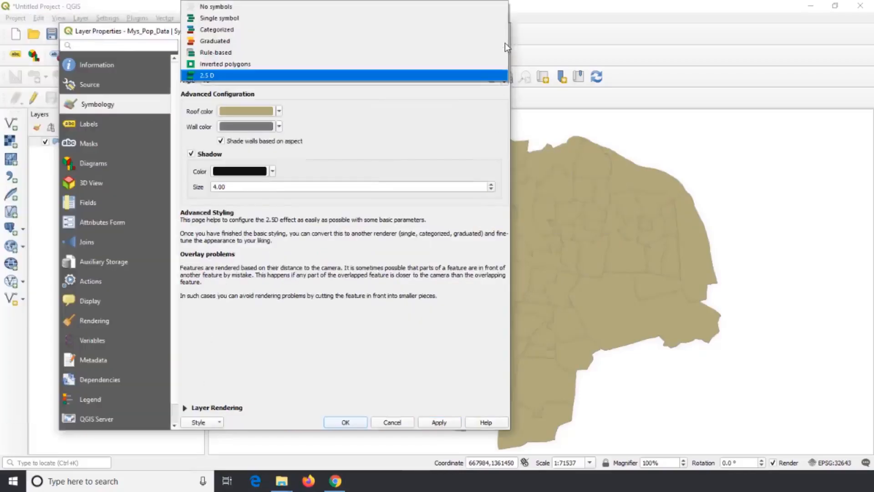
{"action": "left_click", "coordinate": [403, 42]}
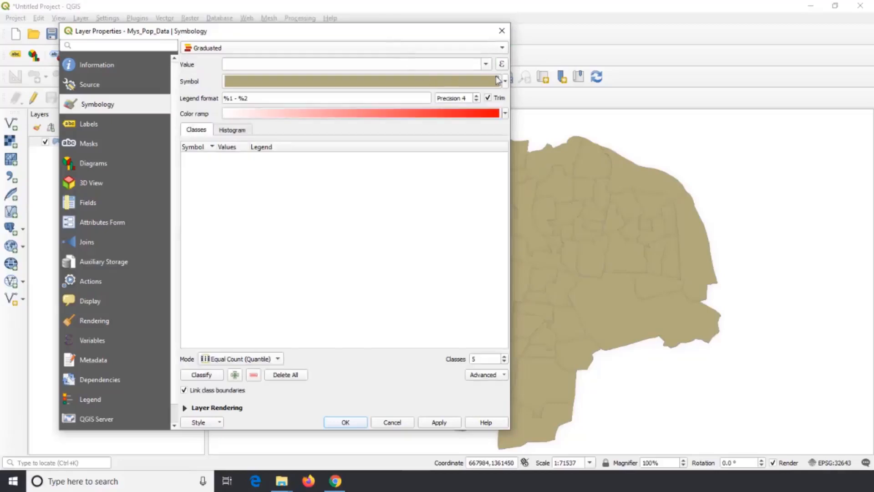
{"action": "left_click", "coordinate": [485, 65]}
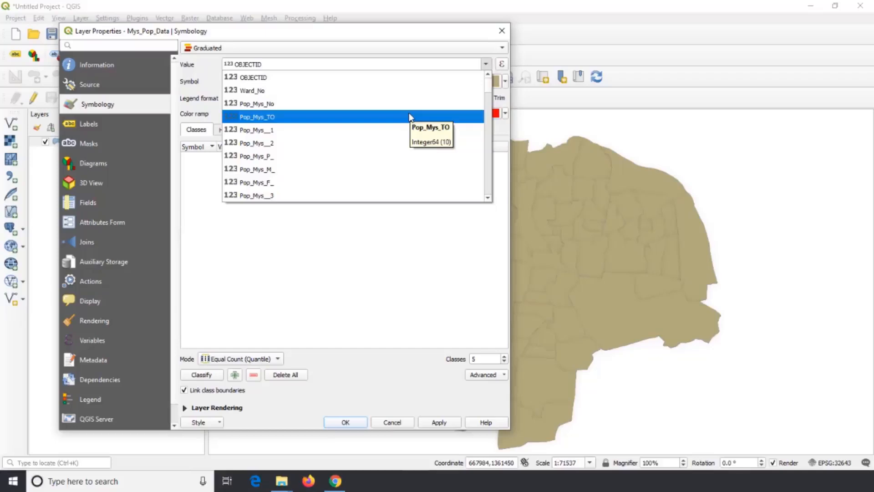
{"action": "left_click", "coordinate": [411, 117]}
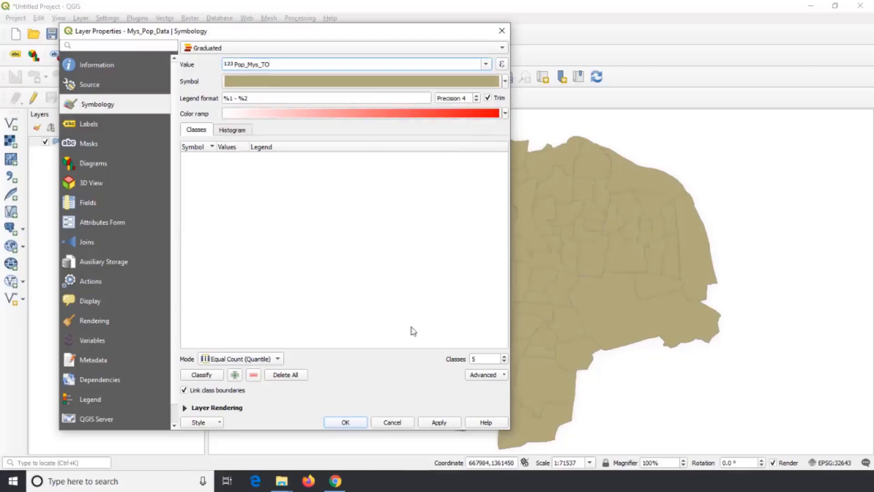
- Try several class counts for the graduated classification, settle on 3 classes, and review the available classification modes
{"action": "left_click", "coordinate": [478, 358]}
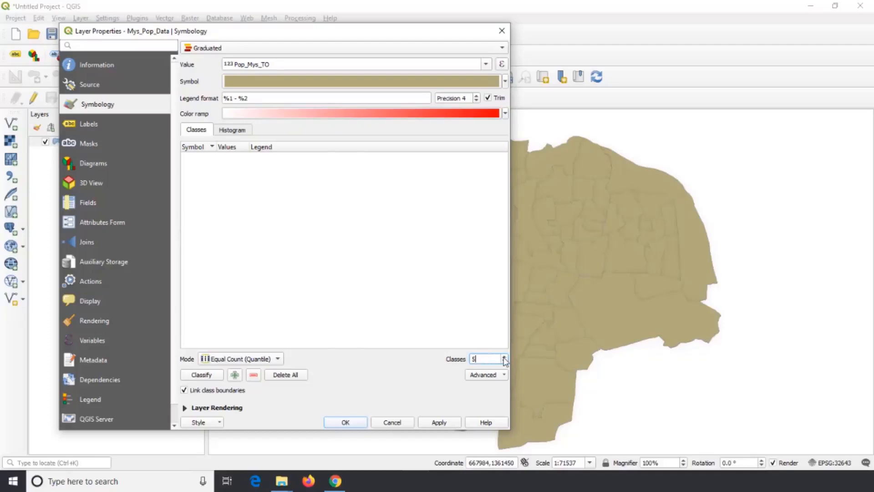
{"action": "left_click", "coordinate": [504, 357]}
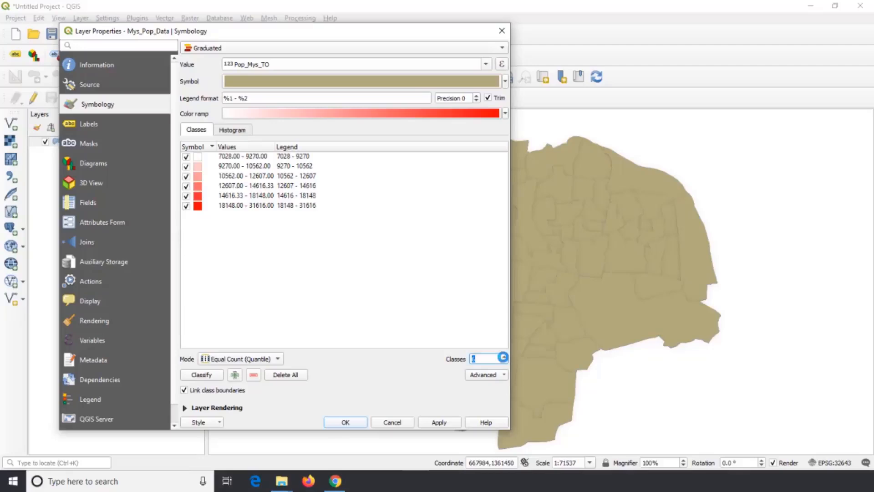
{"action": "left_click", "coordinate": [504, 357]}
{"action": "left_click", "coordinate": [503, 357]}
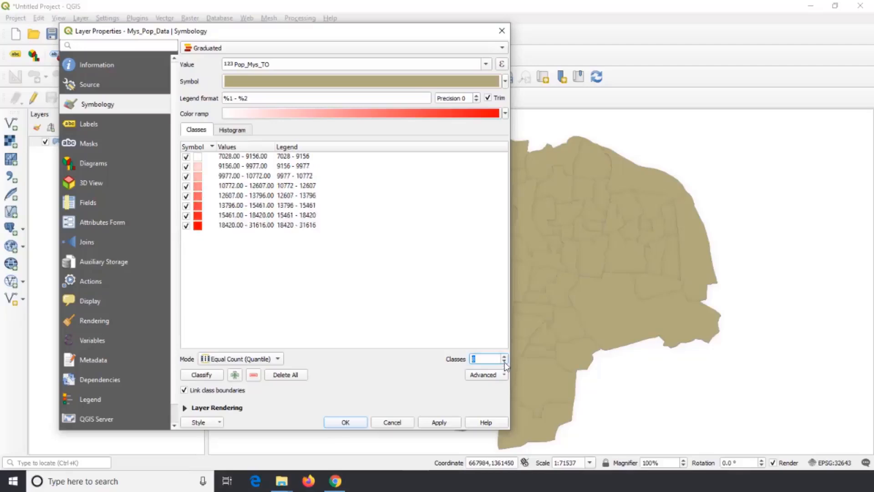
{"action": "left_click", "coordinate": [504, 362]}
{"action": "left_click", "coordinate": [503, 361]}
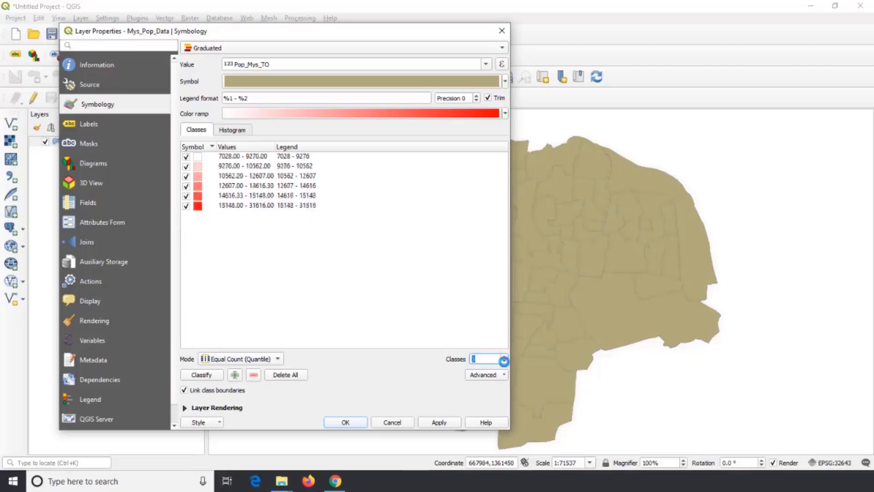
{"action": "left_click", "coordinate": [504, 361]}
{"action": "left_click", "coordinate": [504, 361]}
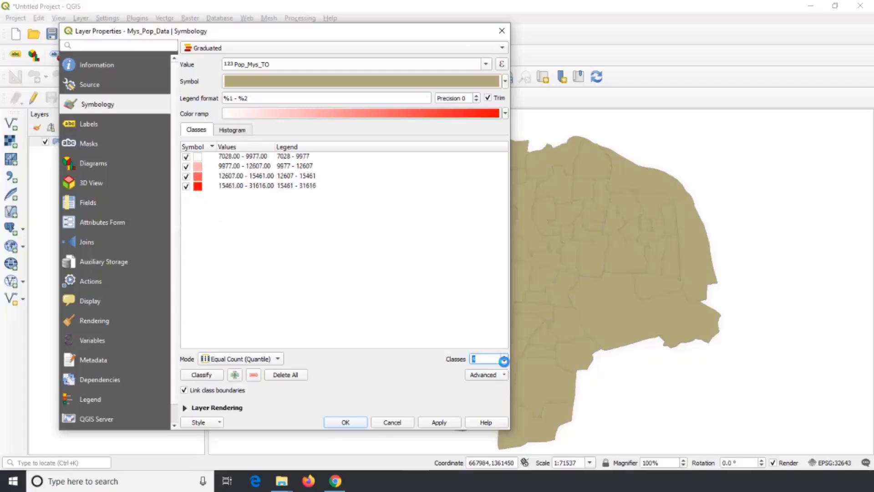
{"action": "left_click", "coordinate": [503, 361]}
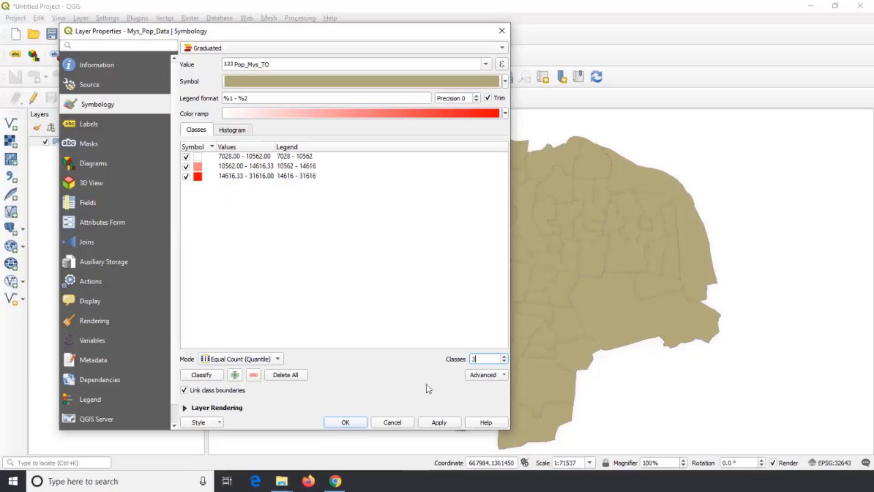
{"action": "left_click", "coordinate": [278, 360]}
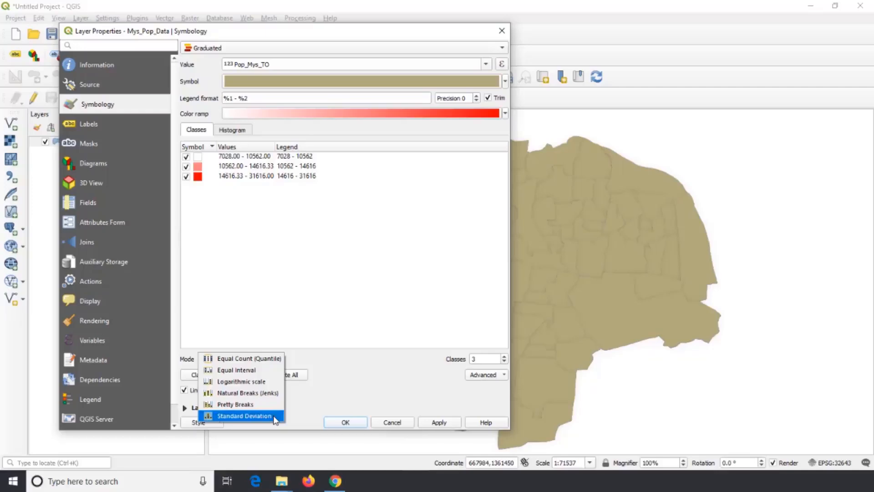
{"action": "left_click", "coordinate": [337, 373]}
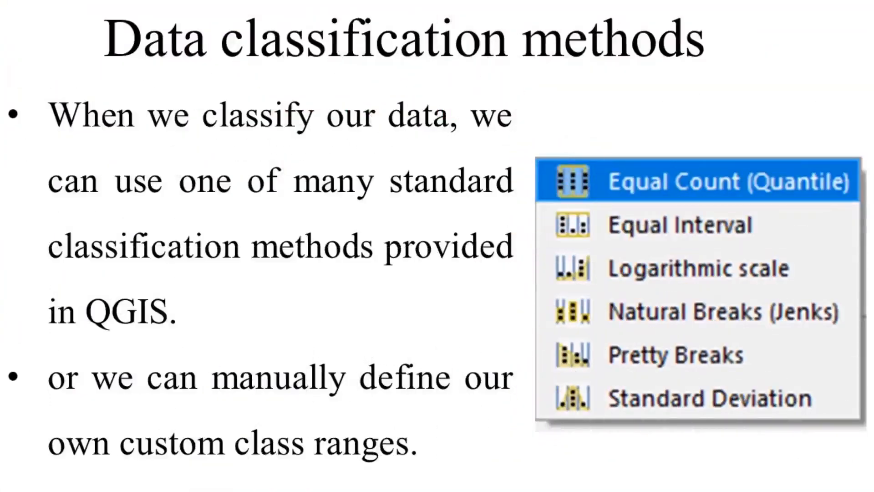